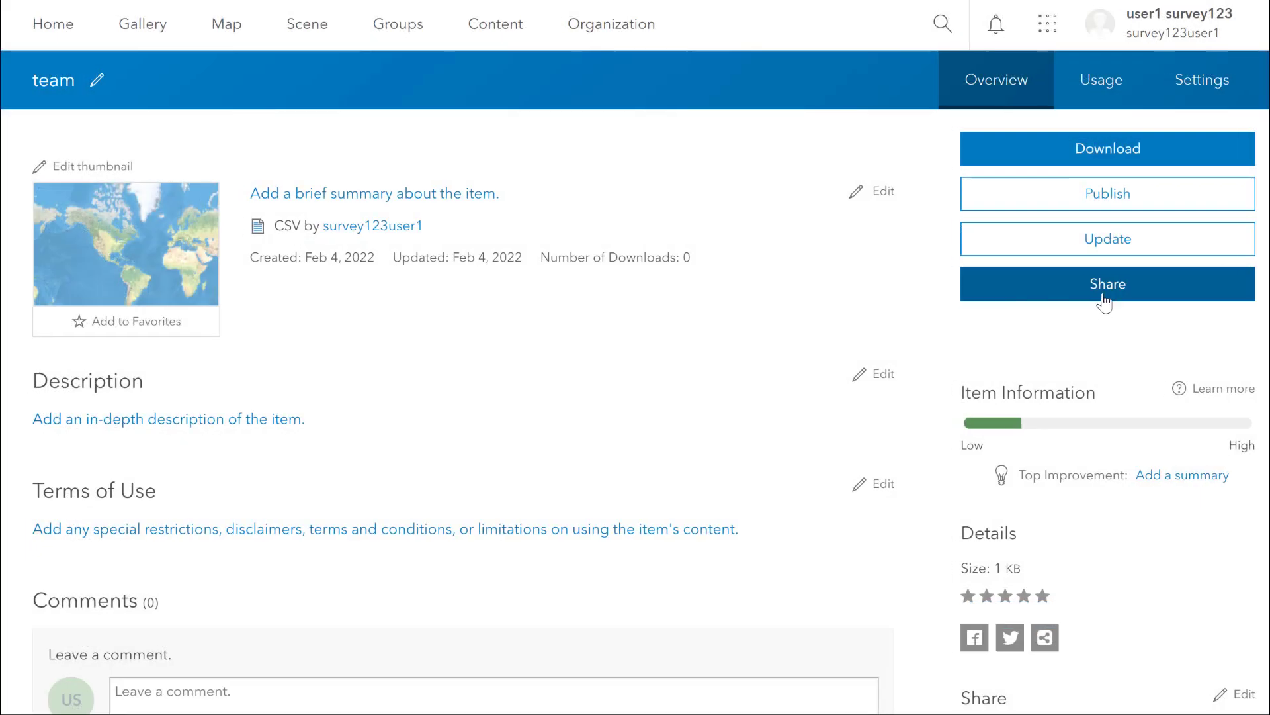
Step: Share the team CSV item with all members of the organization and save the sharing level
left_click(1103, 298)
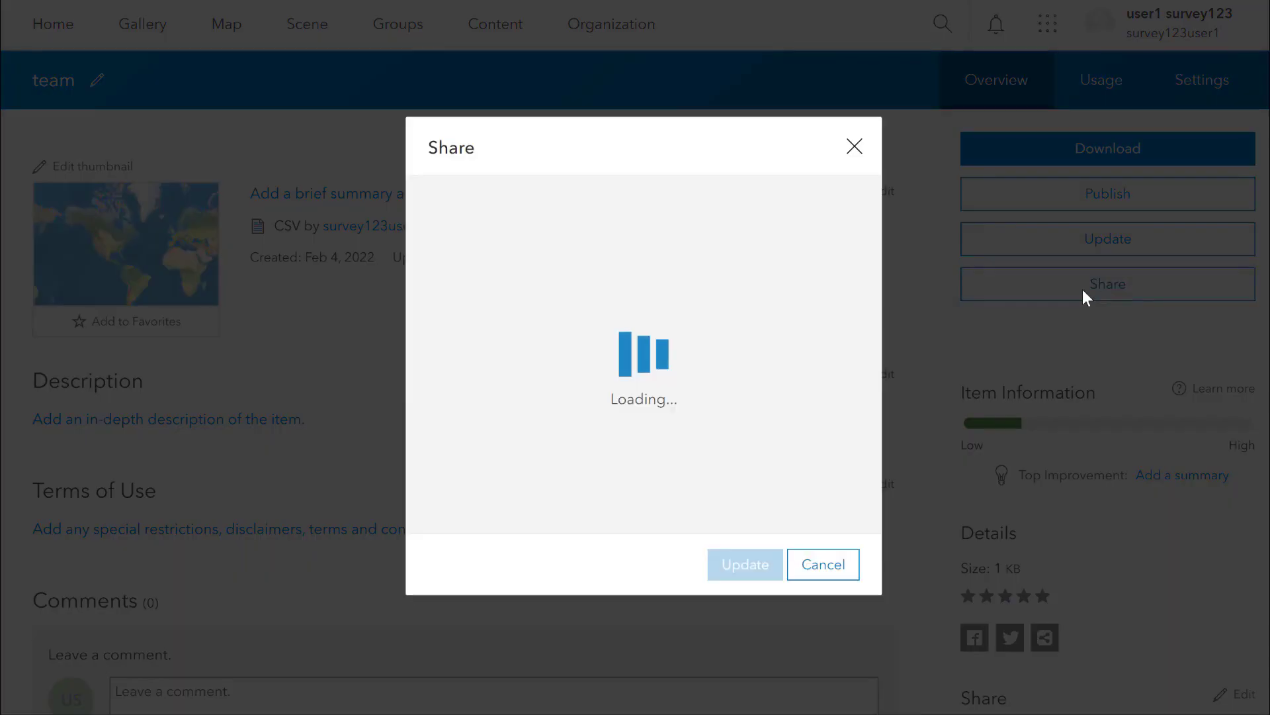
left_click(783, 310)
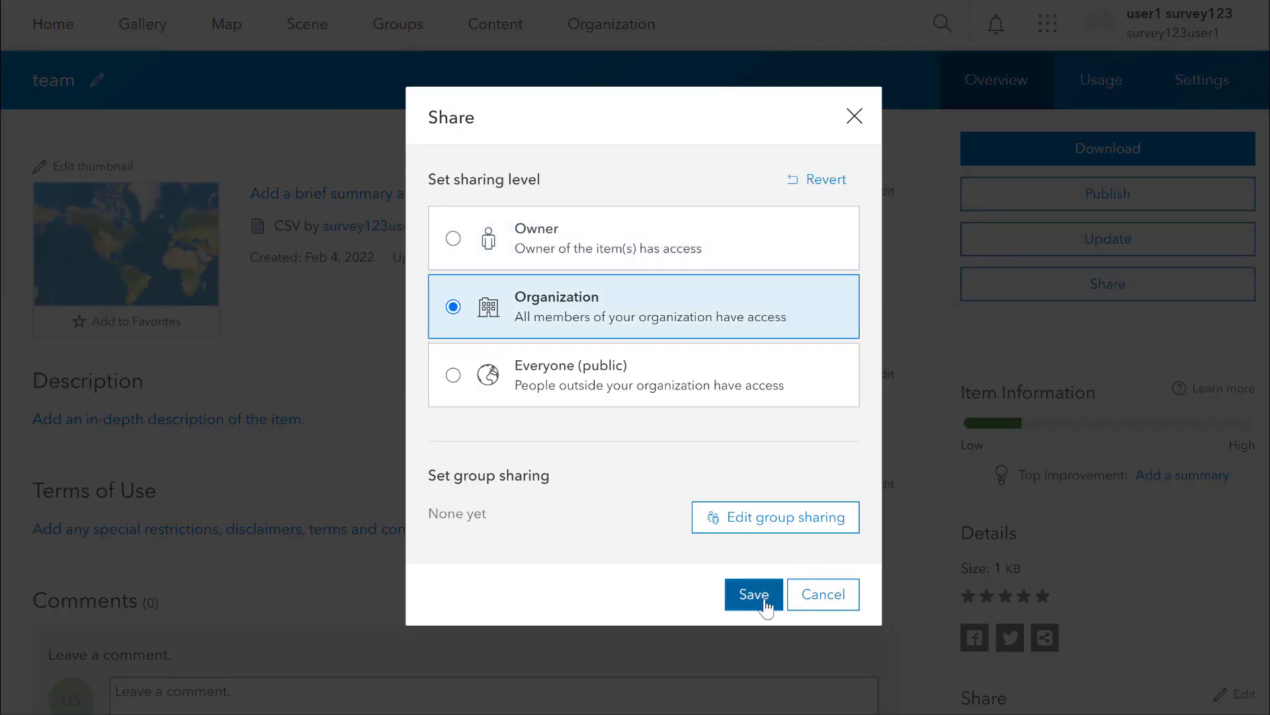
left_click(759, 596)
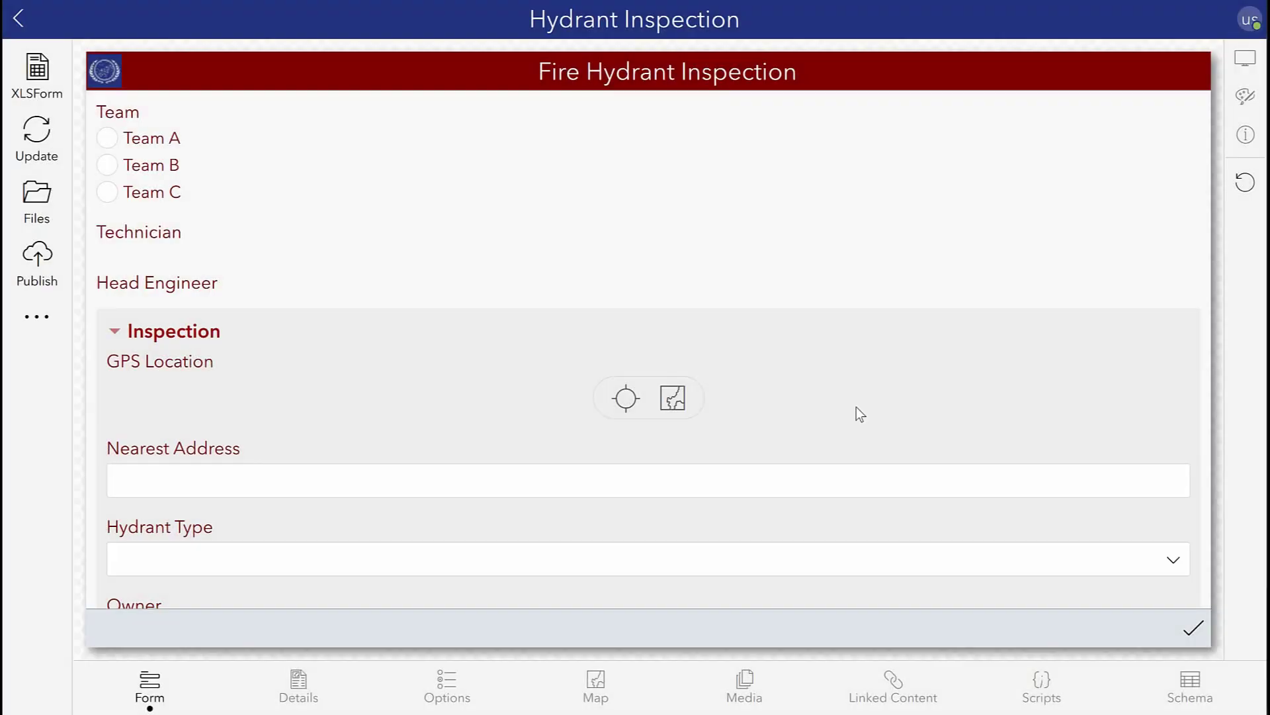
Step: Link the team CSV item to the Hydrant Inspection survey as linked content and download it
left_click(897, 685)
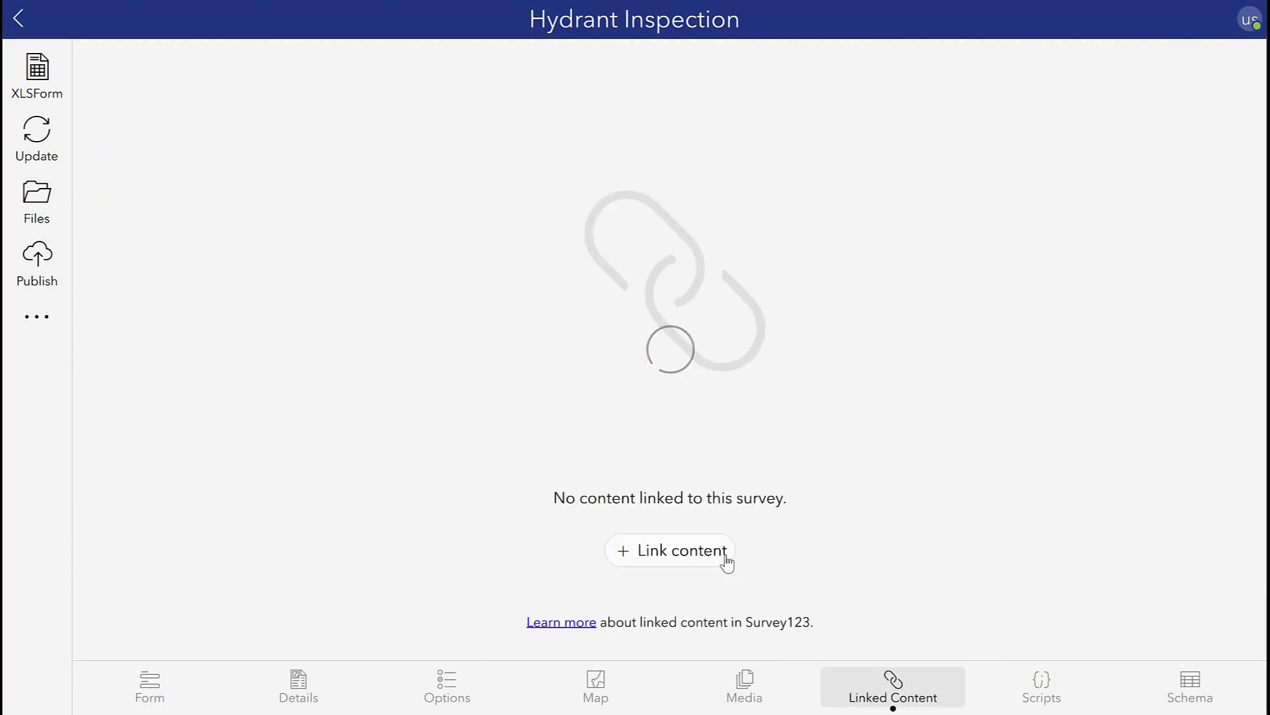
left_click(726, 561)
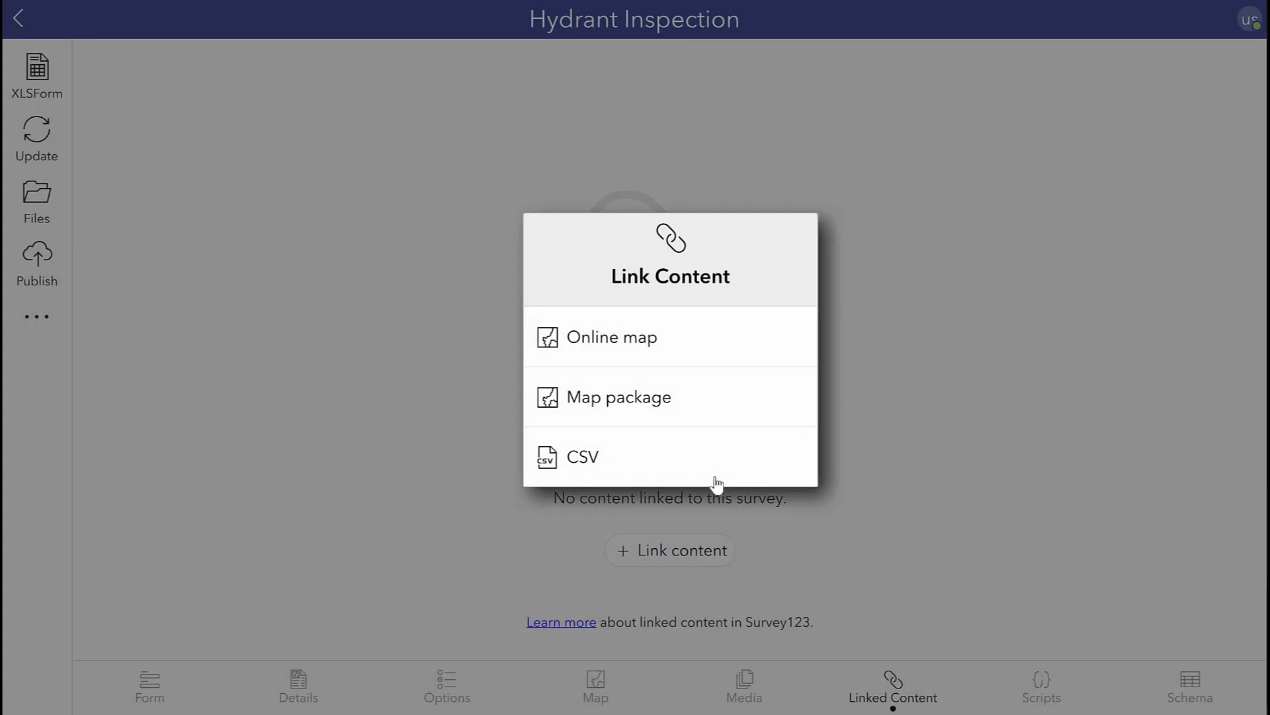
left_click(717, 482)
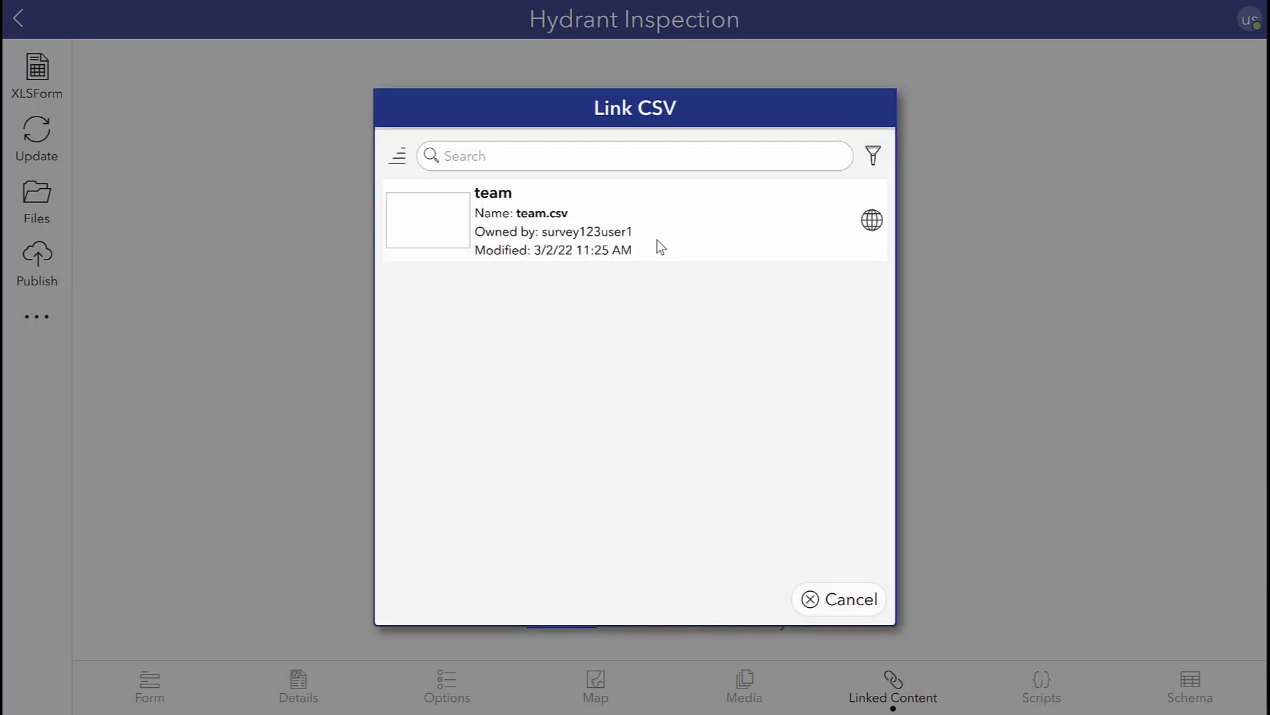
left_click(657, 240)
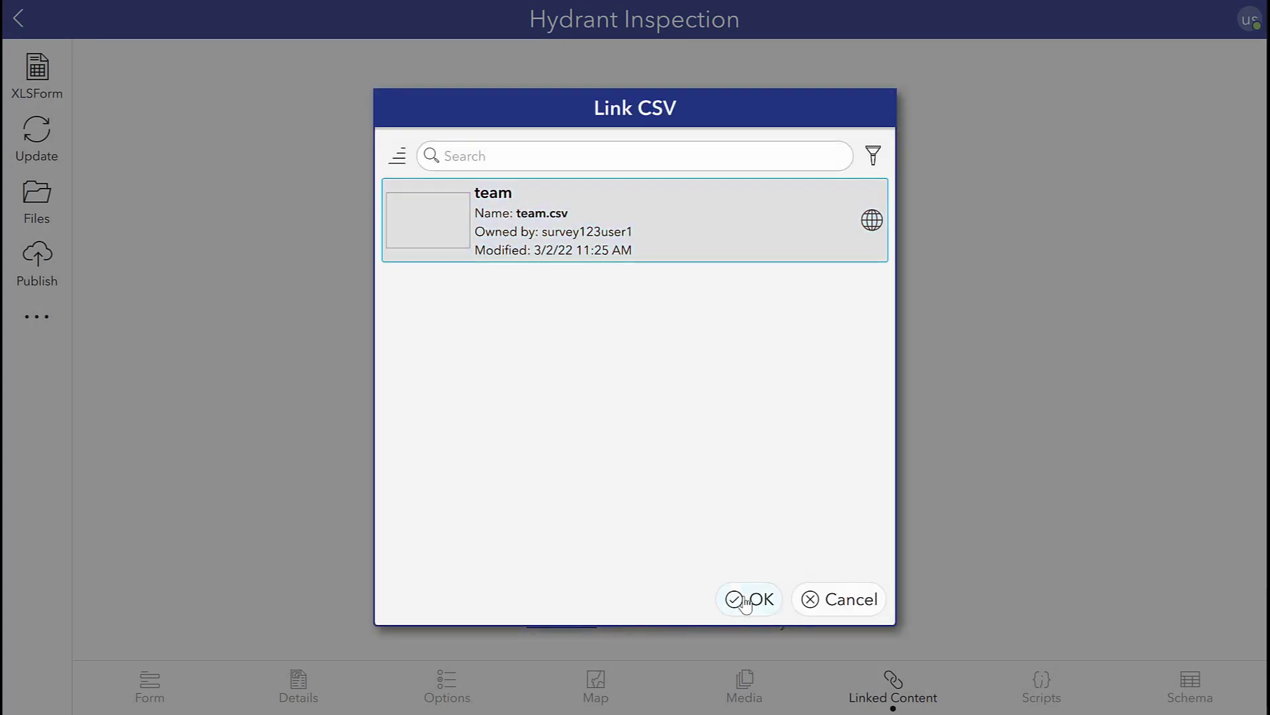
left_click(748, 598)
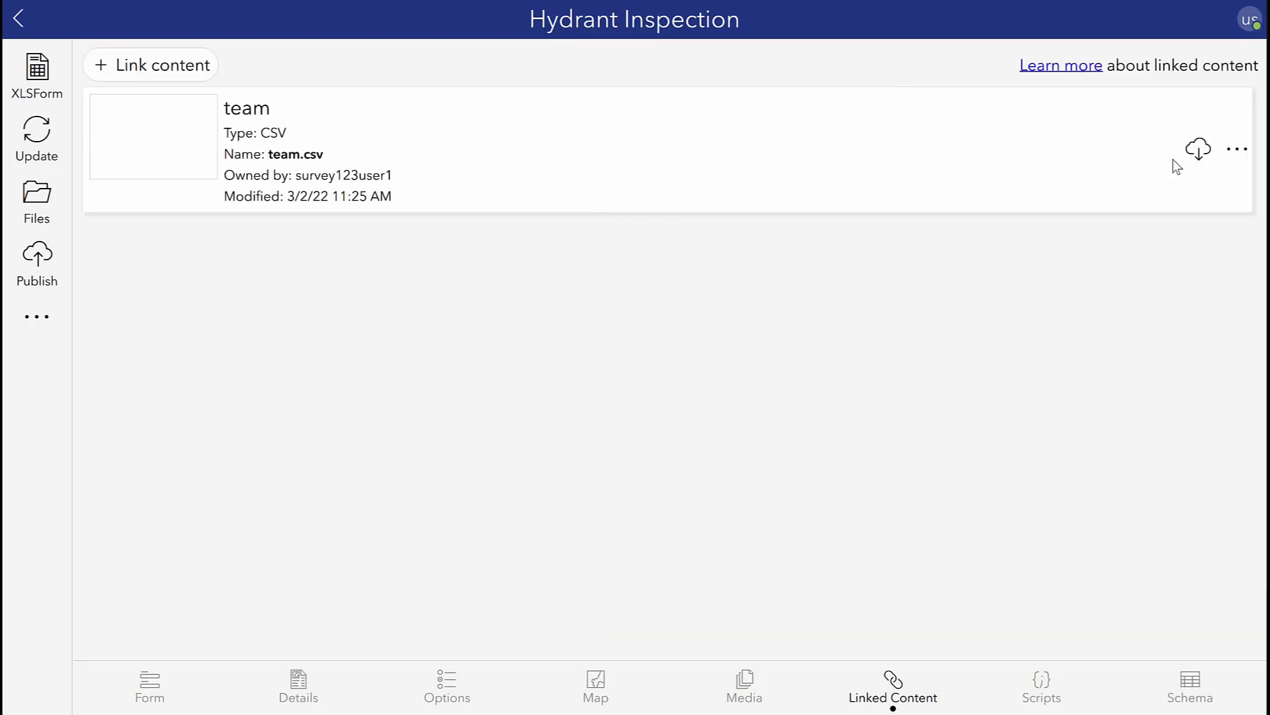
left_click(1196, 152)
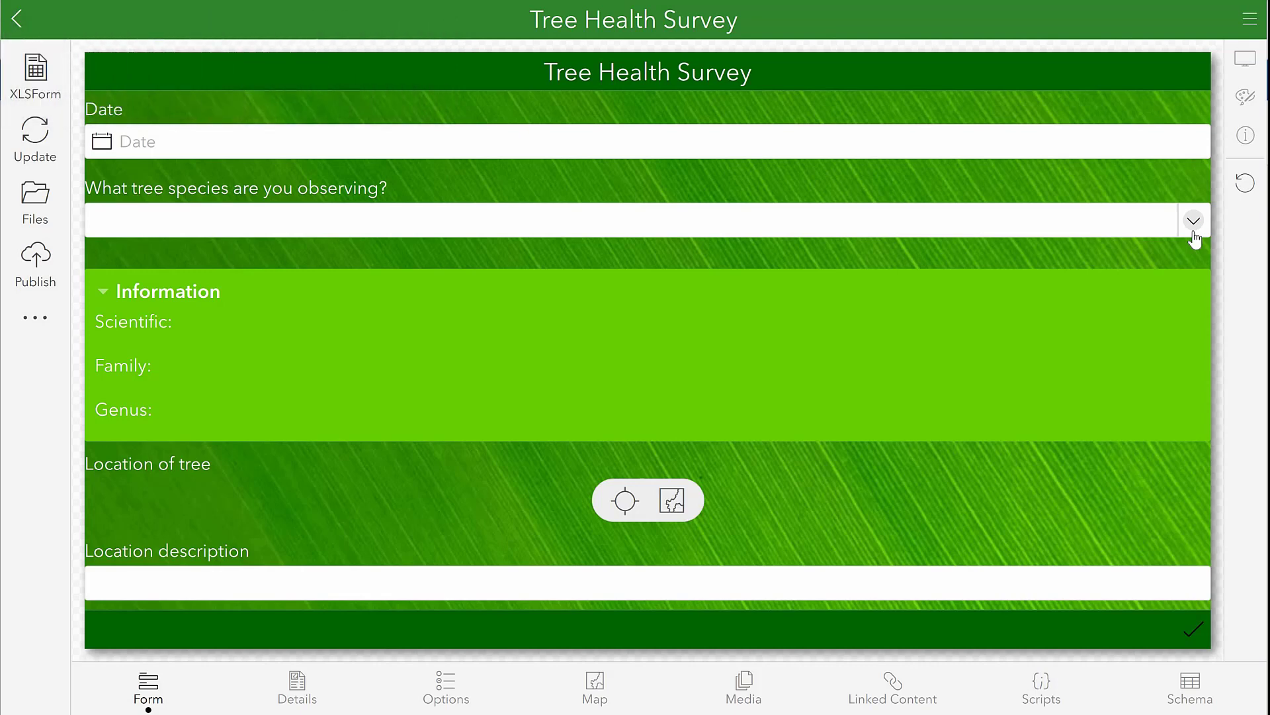
Step: Choose Amur cork tree as the observed species in the Tree Health Survey form
left_click(1194, 239)
scroll(202, 342, "down", 2)
scroll(202, 342, "down", 1)
left_click(222, 335)
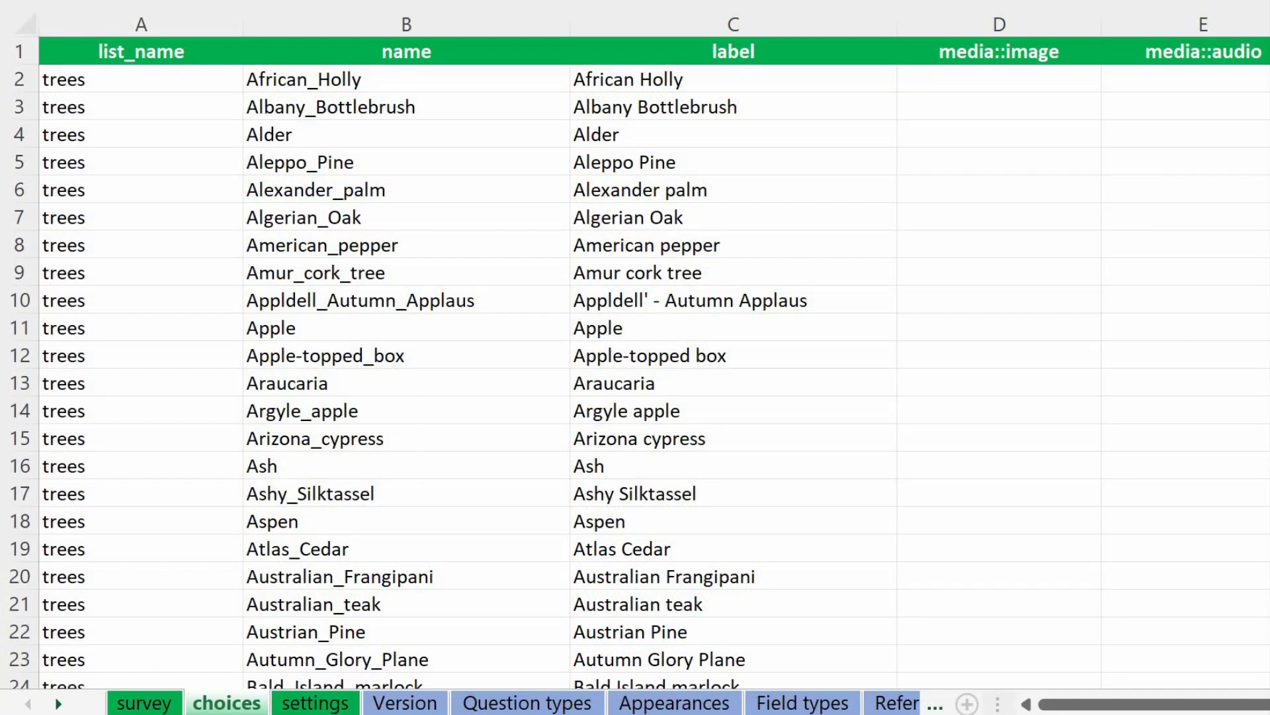
Step: Browse the tree names in the choices worksheet and pick a species in the Tree Health Survey form
scroll(635, 363, "down", 4)
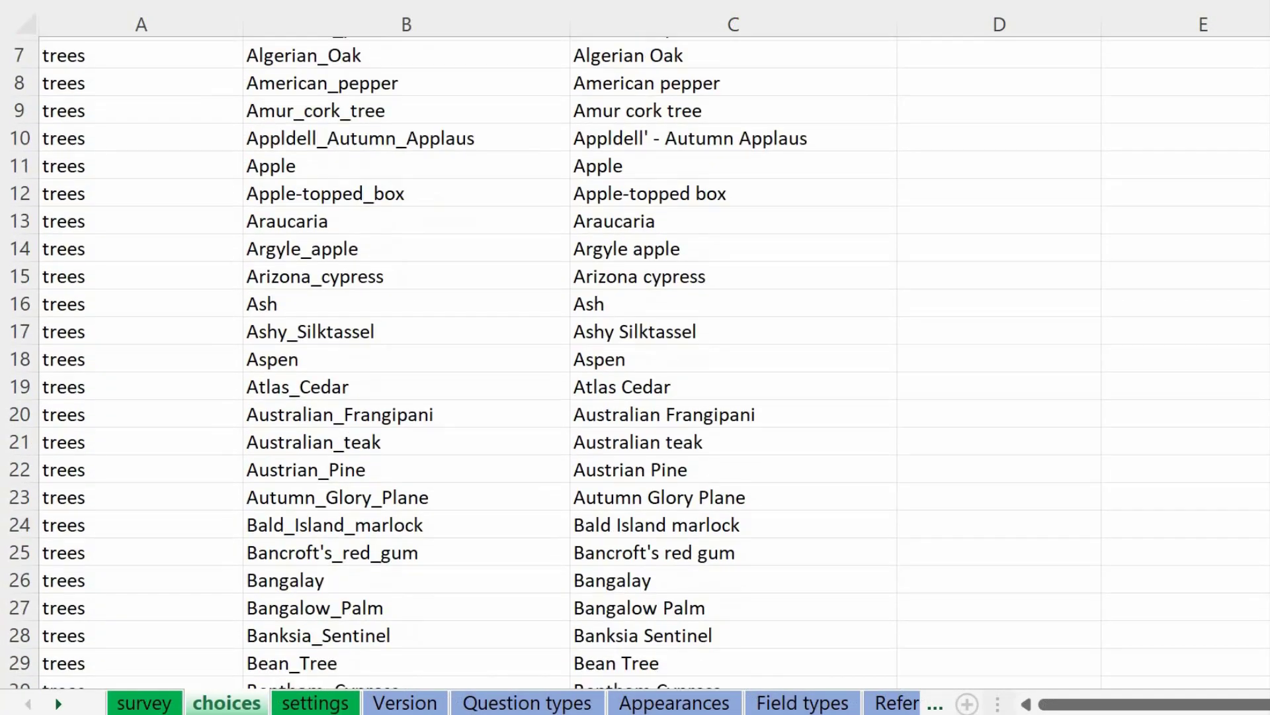
scroll(635, 362, "down", 5)
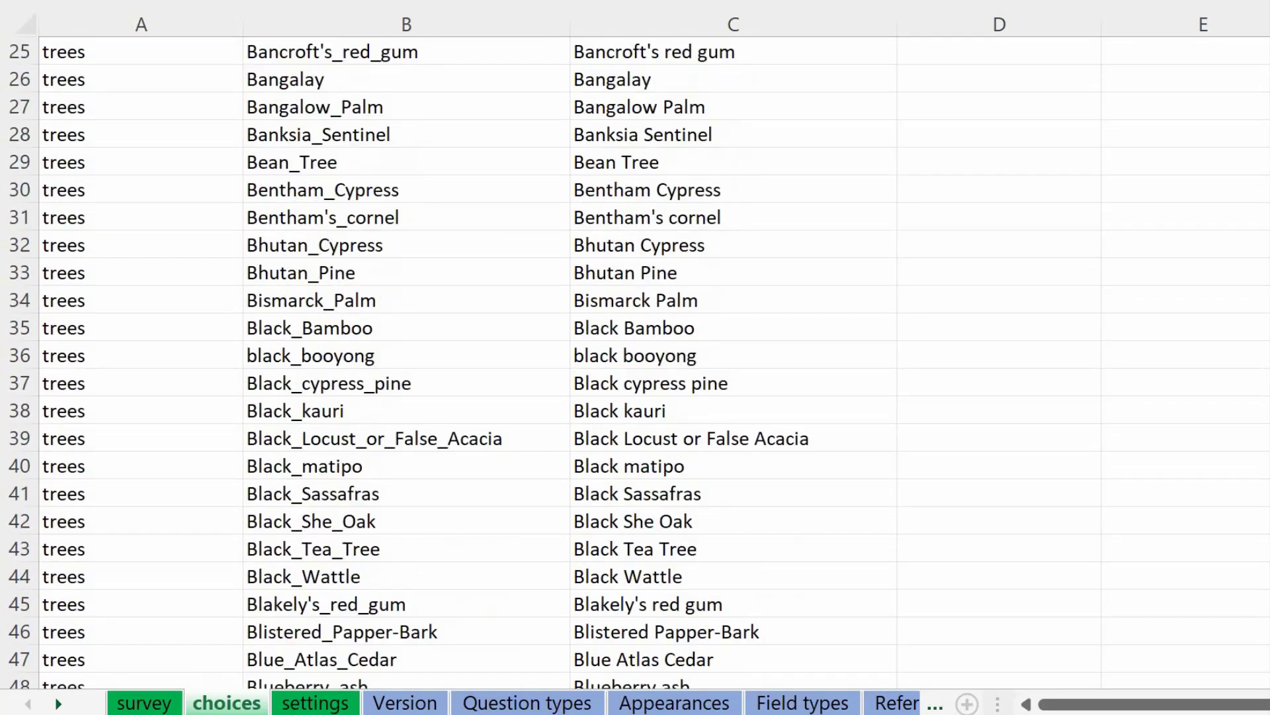
scroll(635, 362, "down", 2)
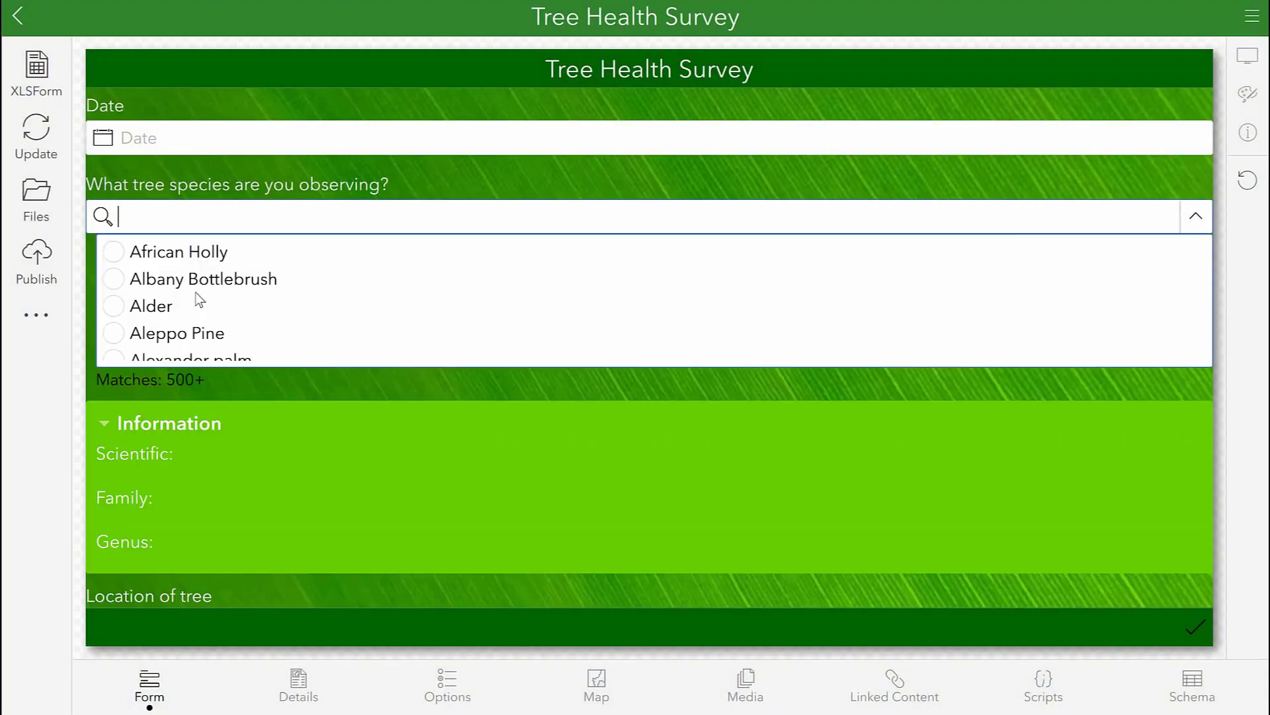
scroll(195, 308, "down", 2)
left_click(191, 307)
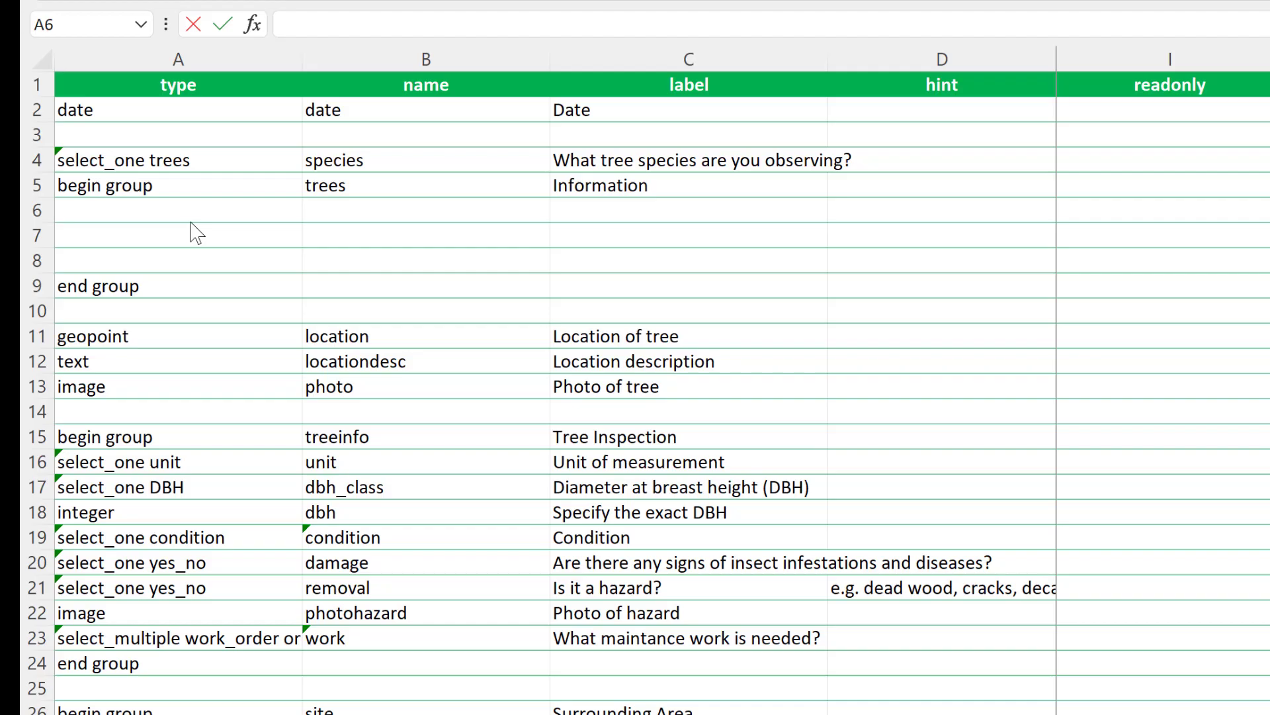
Step: Add a text question named scientific with the label "Scientific Name:" in row 6 of the survey worksheet
left_click(189, 215)
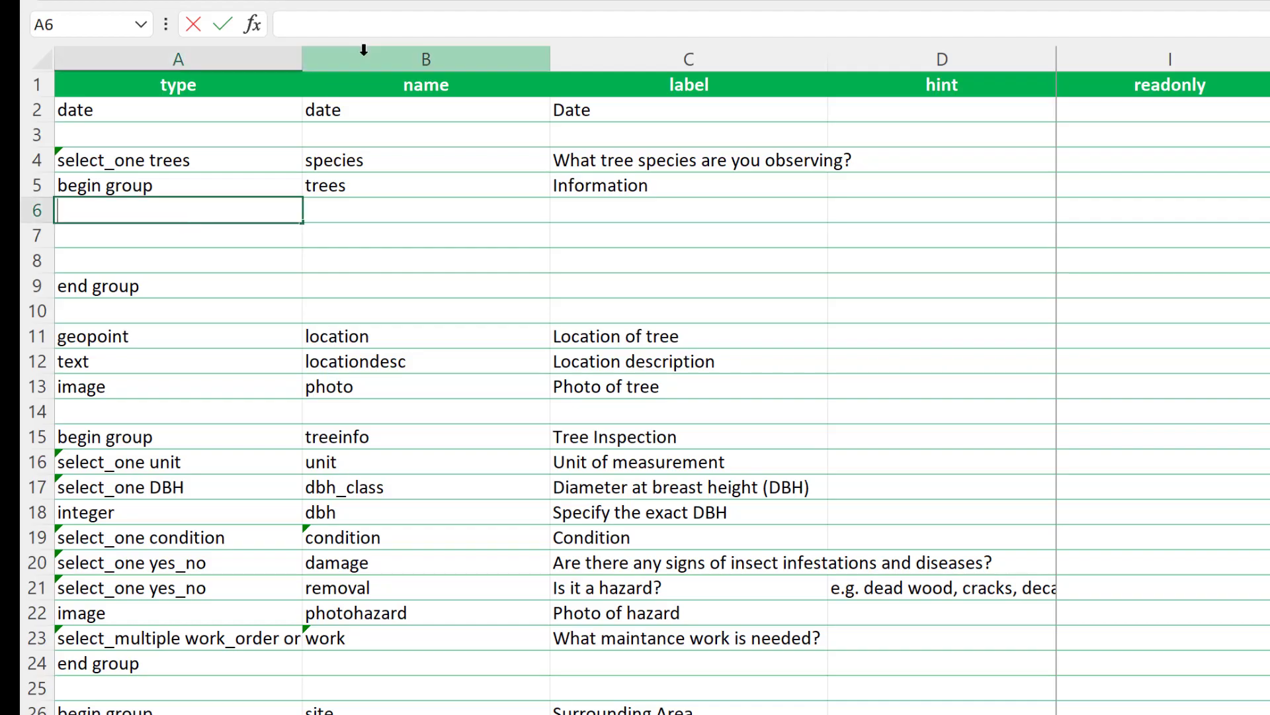
type("text")
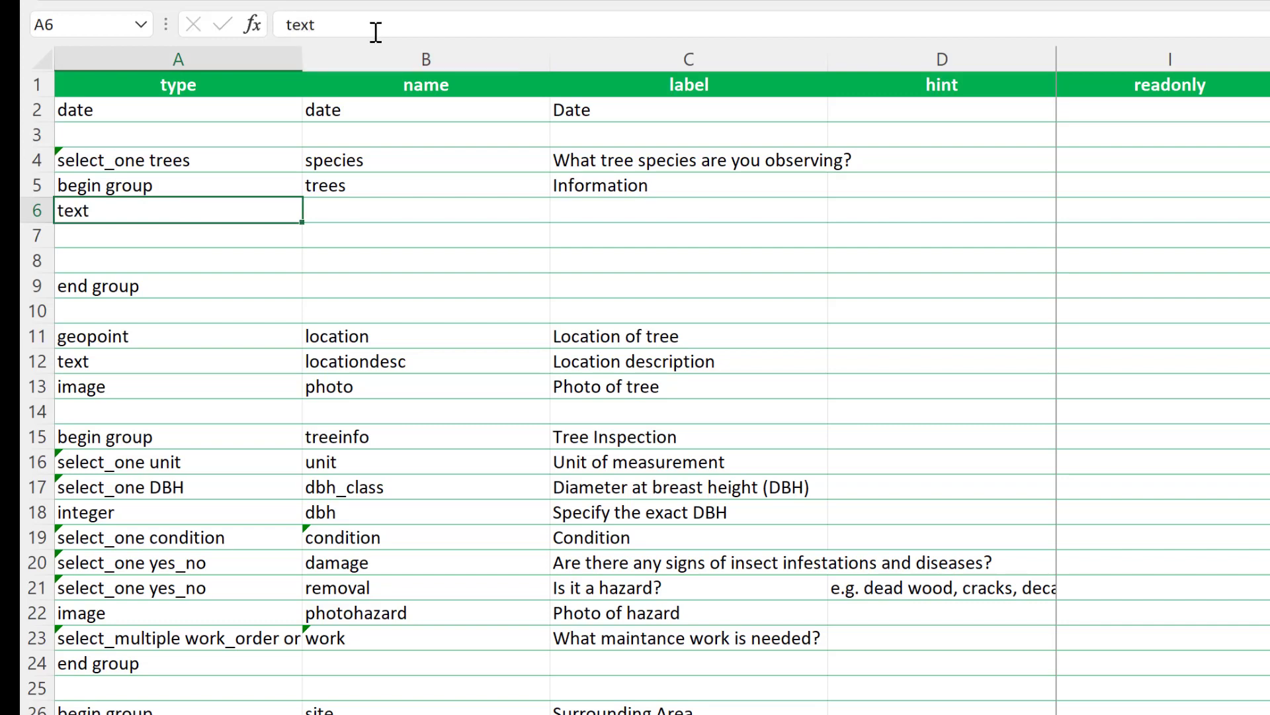
key("Tab")
type("scientific")
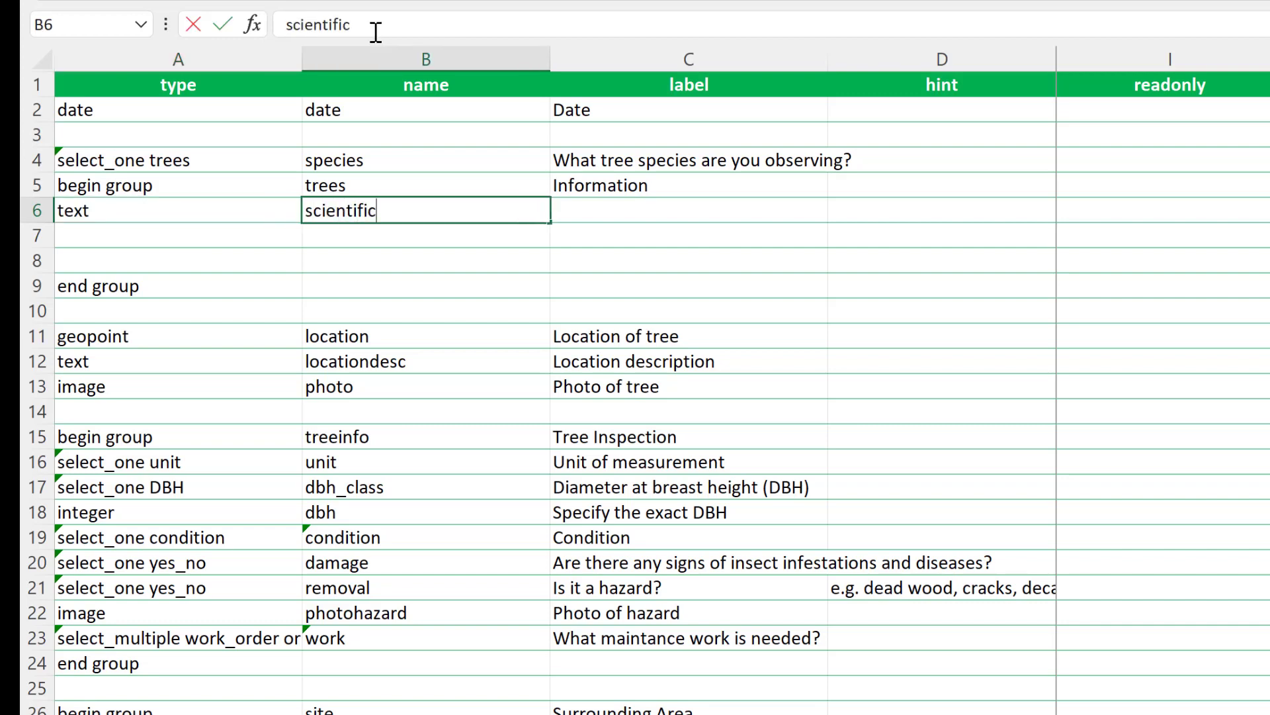
key("Tab")
type("Scientific Name")
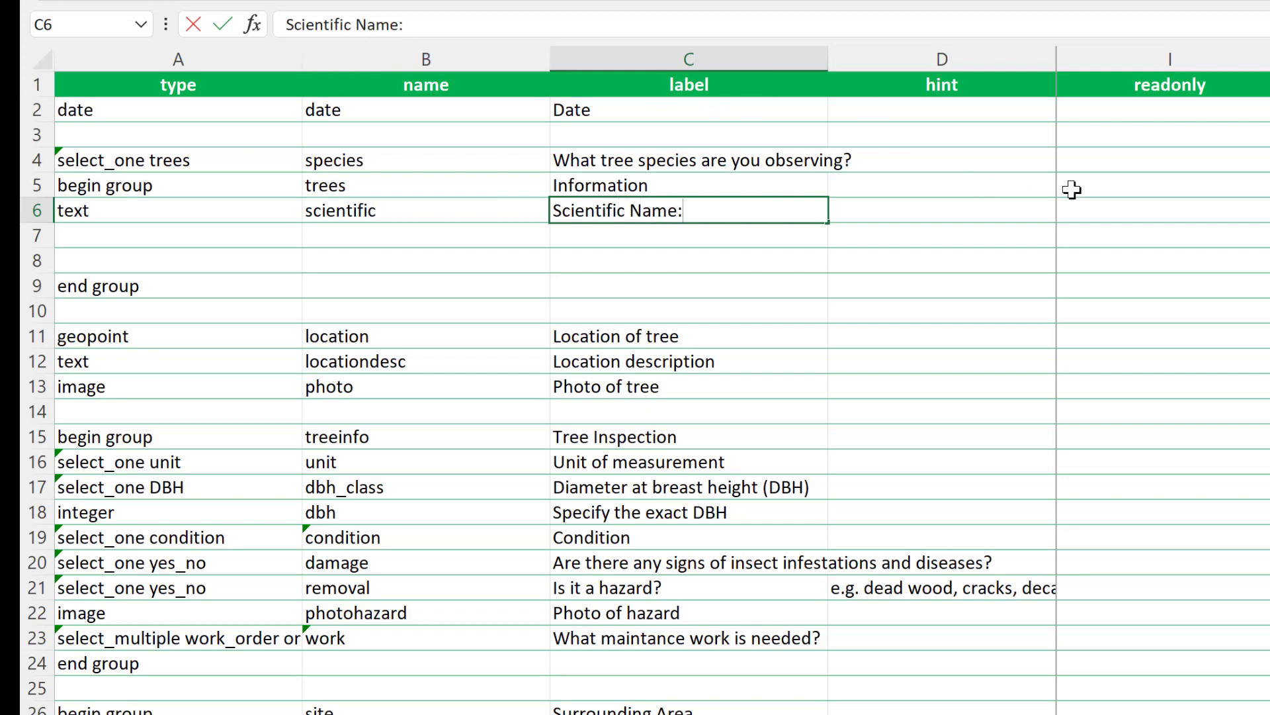
Step: Set readonly to yes for the scientific question in row 6
left_click(1109, 210)
left_click(1032, 31)
type("yes")
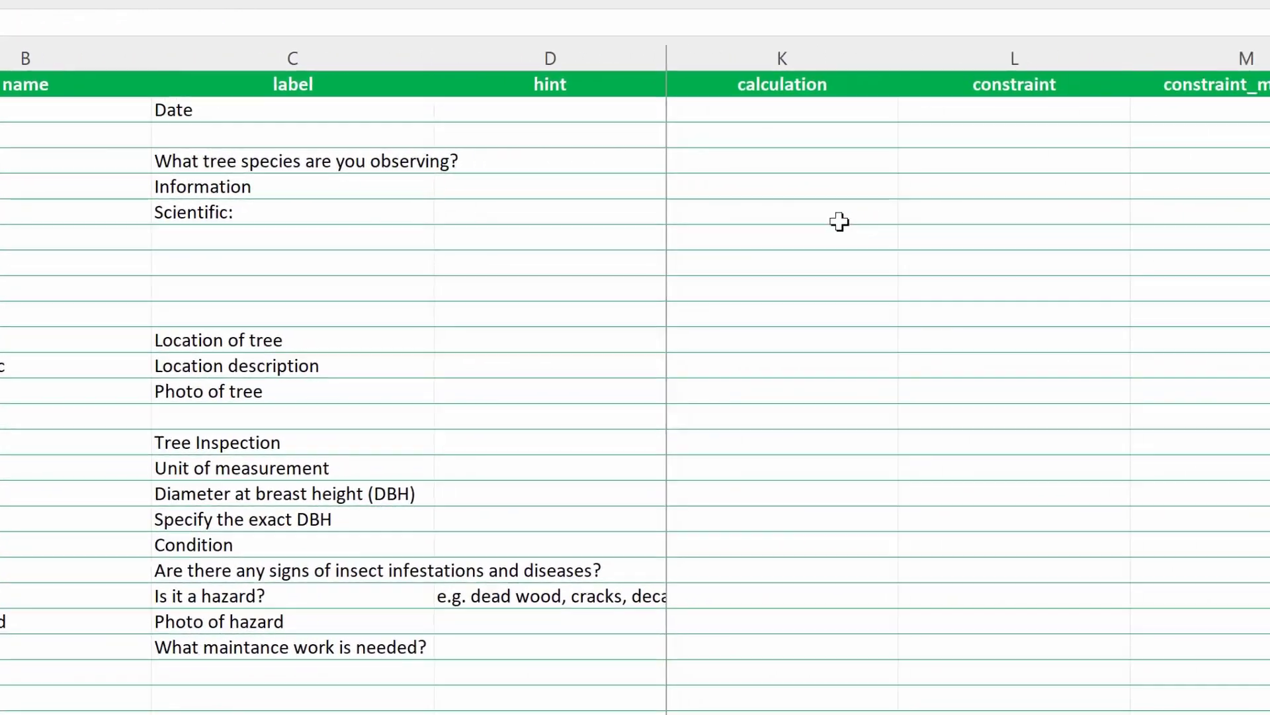
Step: Enter the calculation pulldata('Trees','Scientific_Name','Common_Name',${species}) for the scientific question
left_click(1128, 213)
type("pulldata('Trees")
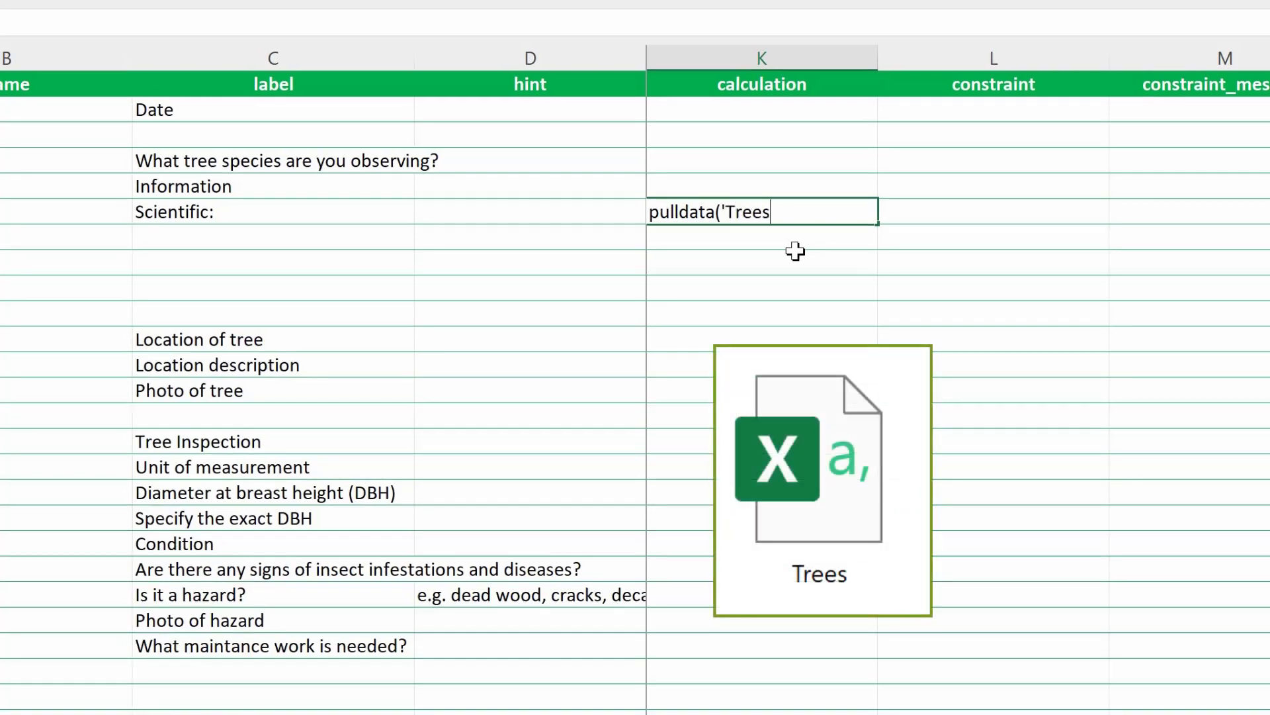
type("','Scient")
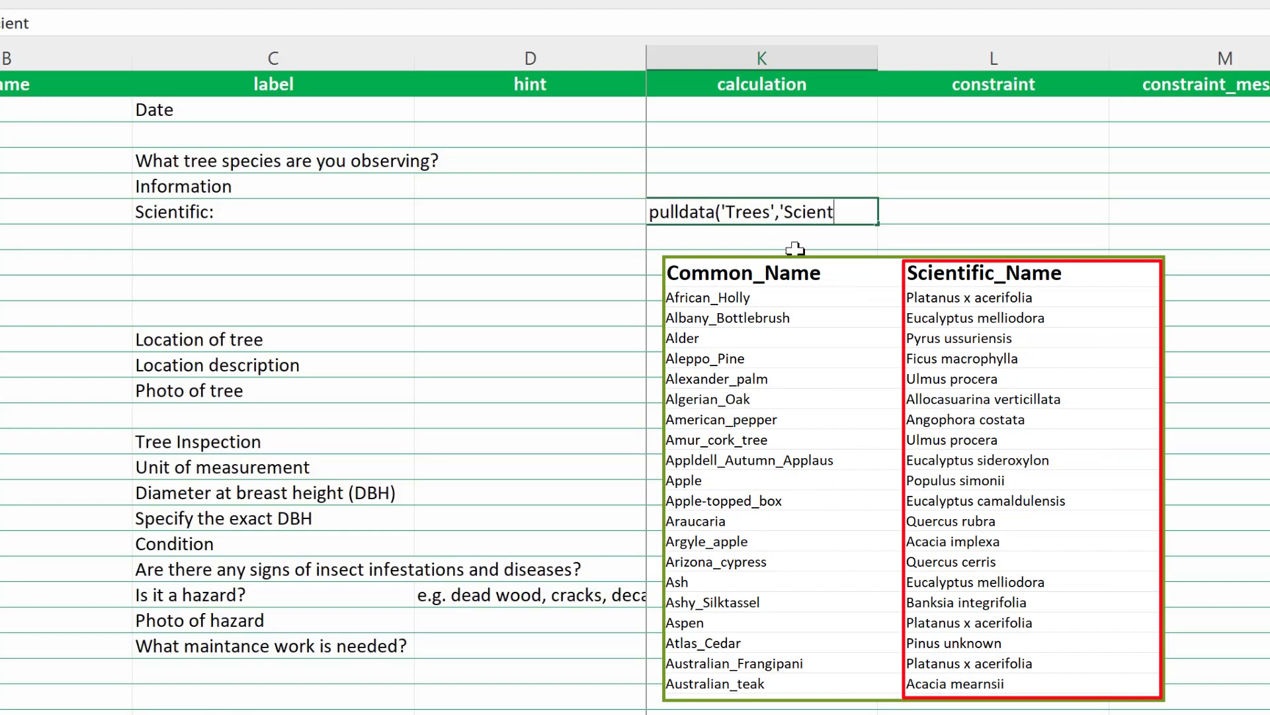
type("ific_Nam")
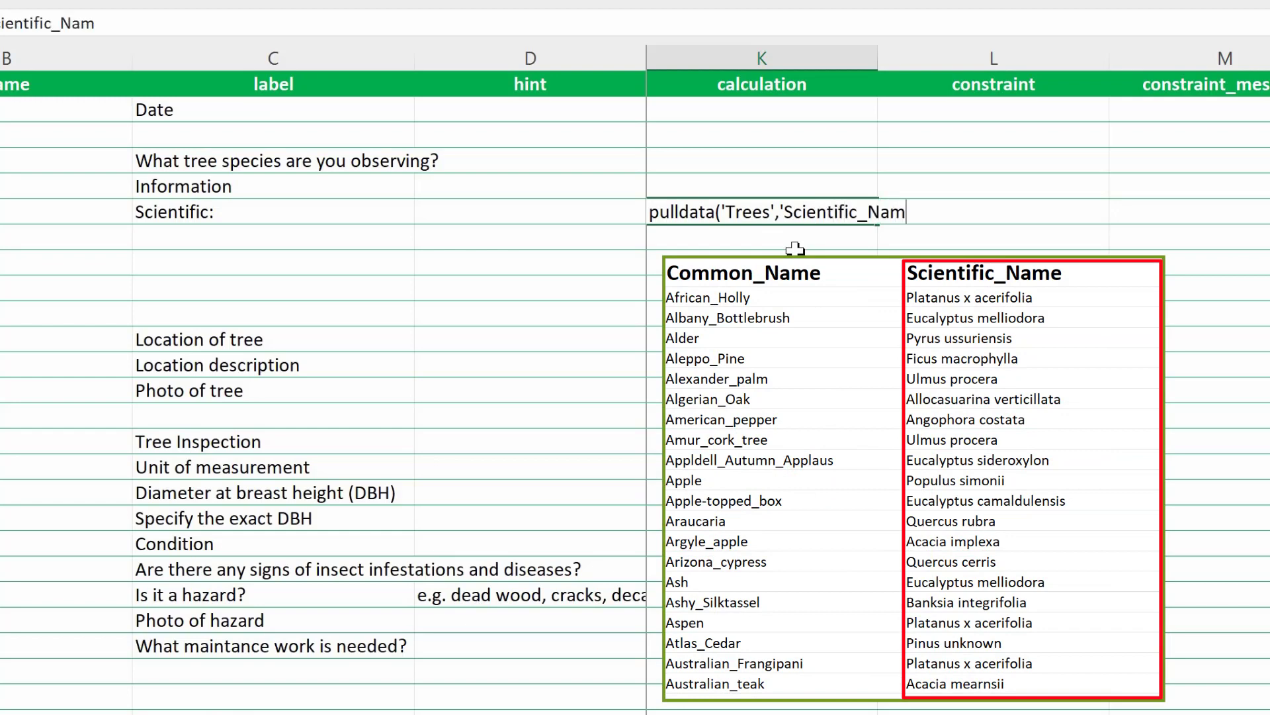
type("e','")
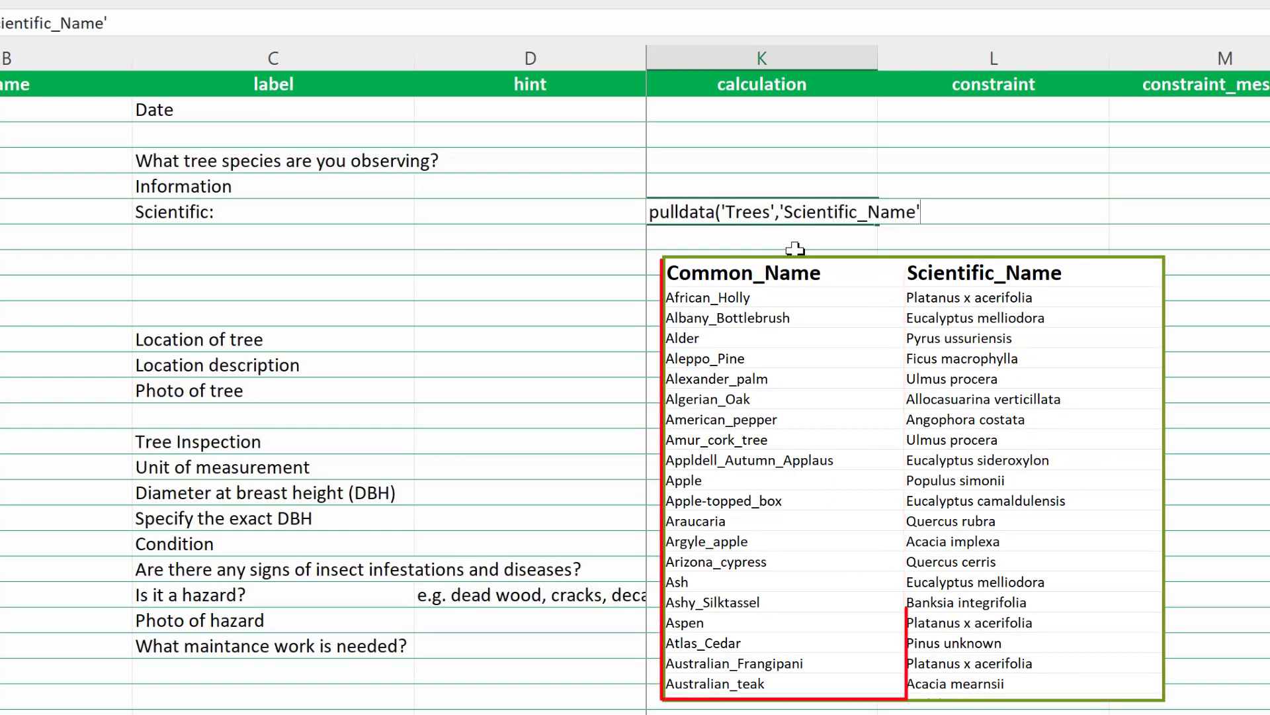
type("Common_Nam")
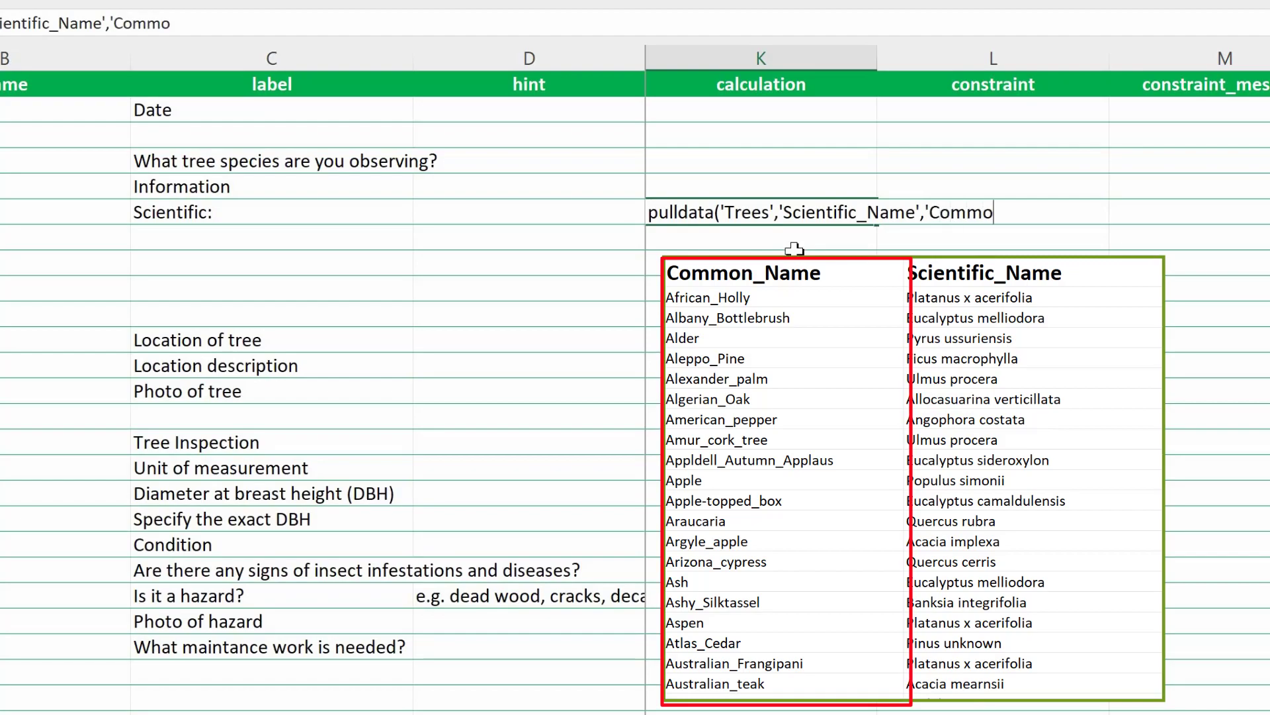
type("e',$")
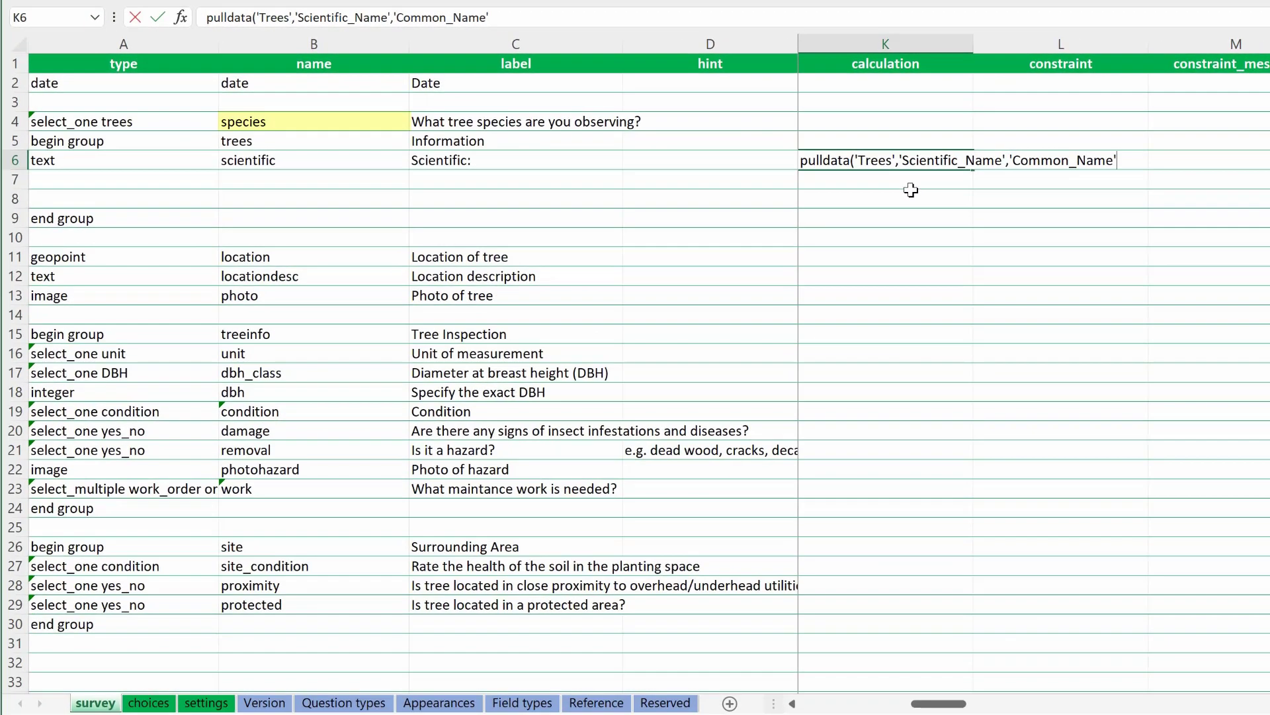
type("{spec")
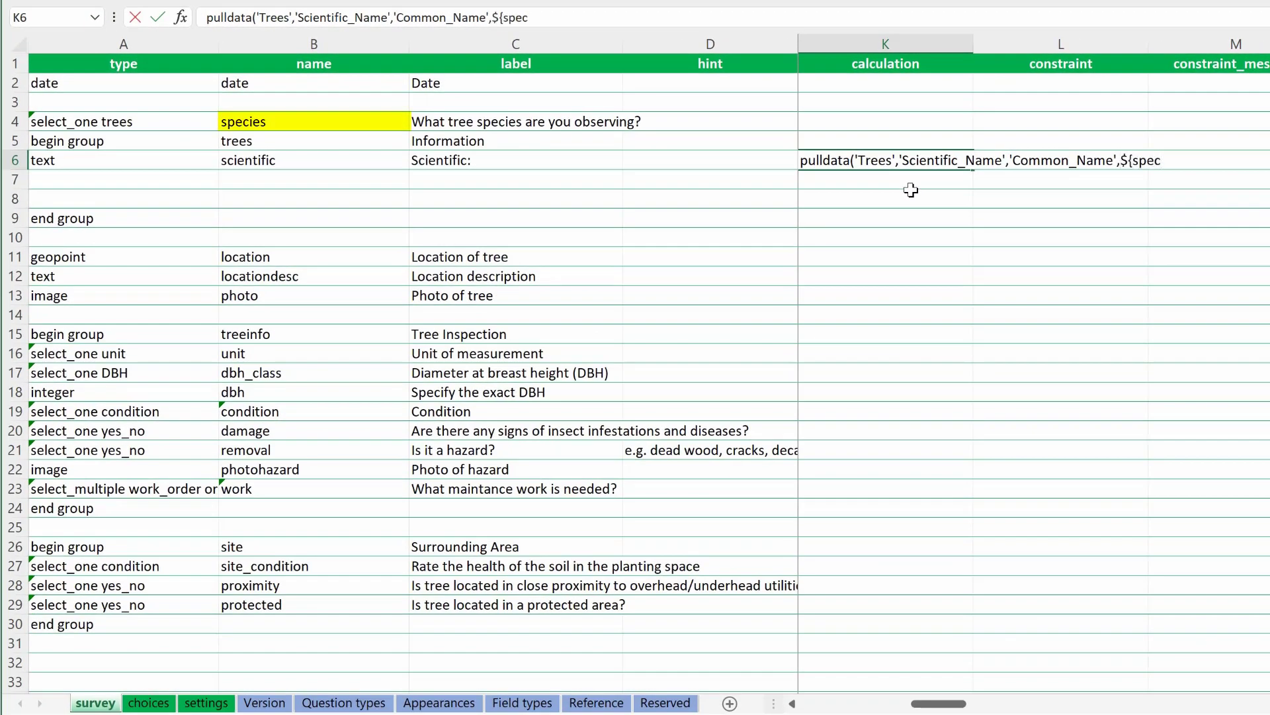
type("ies}")
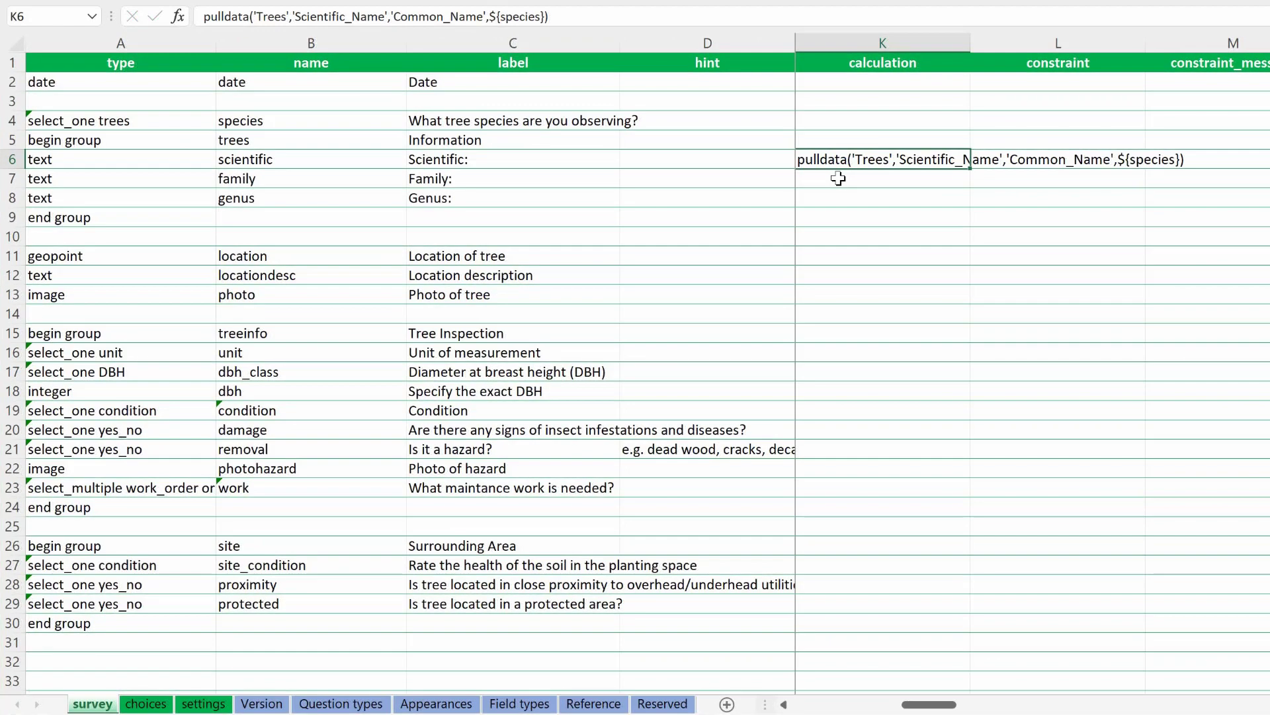
Step: Copy the scientific calculation to the family question in row 7 and change its lookup column to Family
key("ctrl+c")
left_click(839, 178)
key("ctrl+v")
left_click(388, 16)
key("BackSpace")
key("BackSpace")
key("BackSpace")
key("BackSpace")
key("BackSpace")
key("BackSpace")
key("BackSpace")
key("BackSpace")
key("BackSpace")
key("BackSpace")
key("BackSpace")
key("BackSpace")
key("BackSpace")
key("BackSpace")
key("BackSpace")
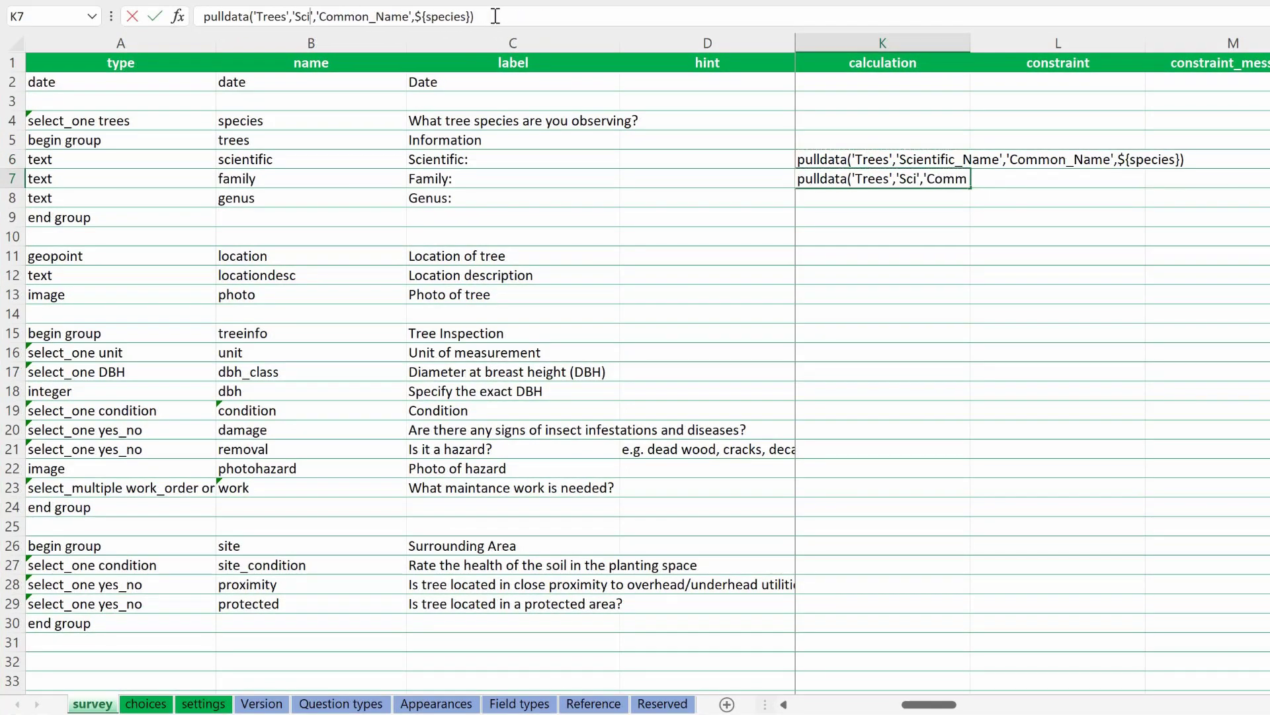
type("Family")
key("Return")
Step: Copy the family calculation to the genus question in row 8 and change its lookup column to Genus
key("Up")
key("ctrl+c")
key("Down")
key("ctrl+v")
left_click(330, 17)
key("BackSpace")
key("BackSpace")
key("BackSpace")
key("BackSpace")
key("BackSpace")
key("BackSpace")
type("Genus")
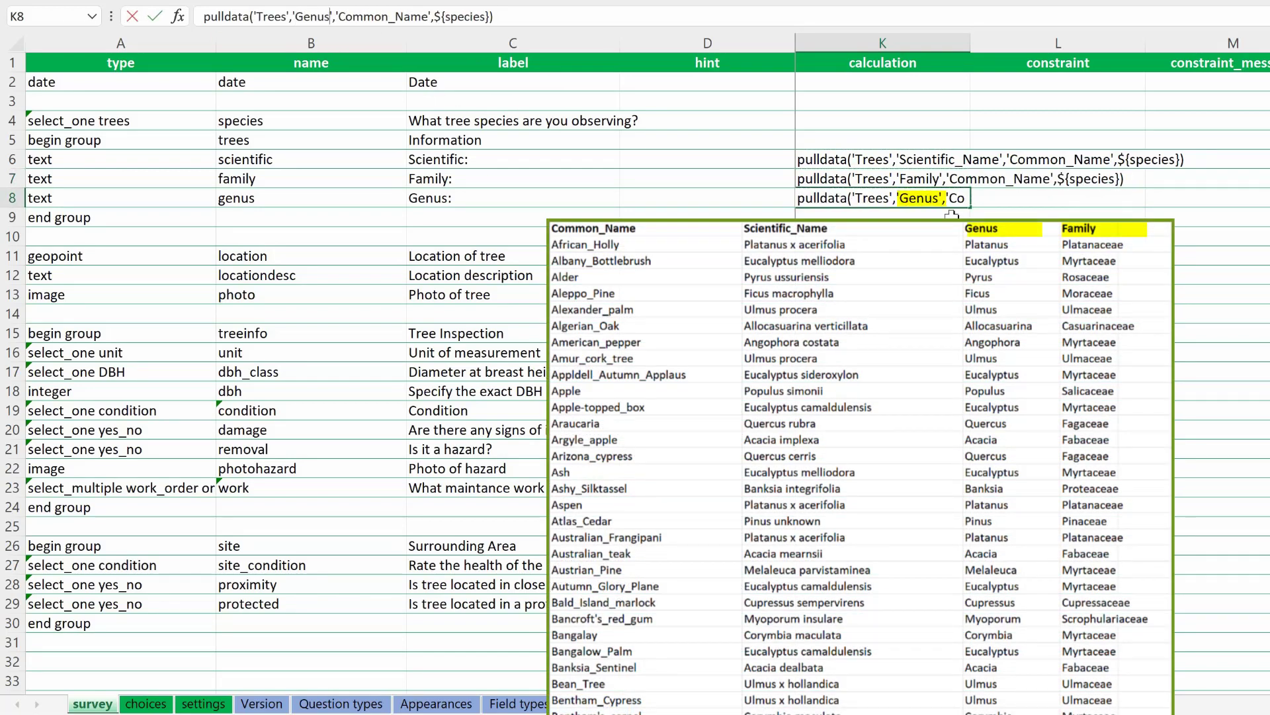
key("Return")
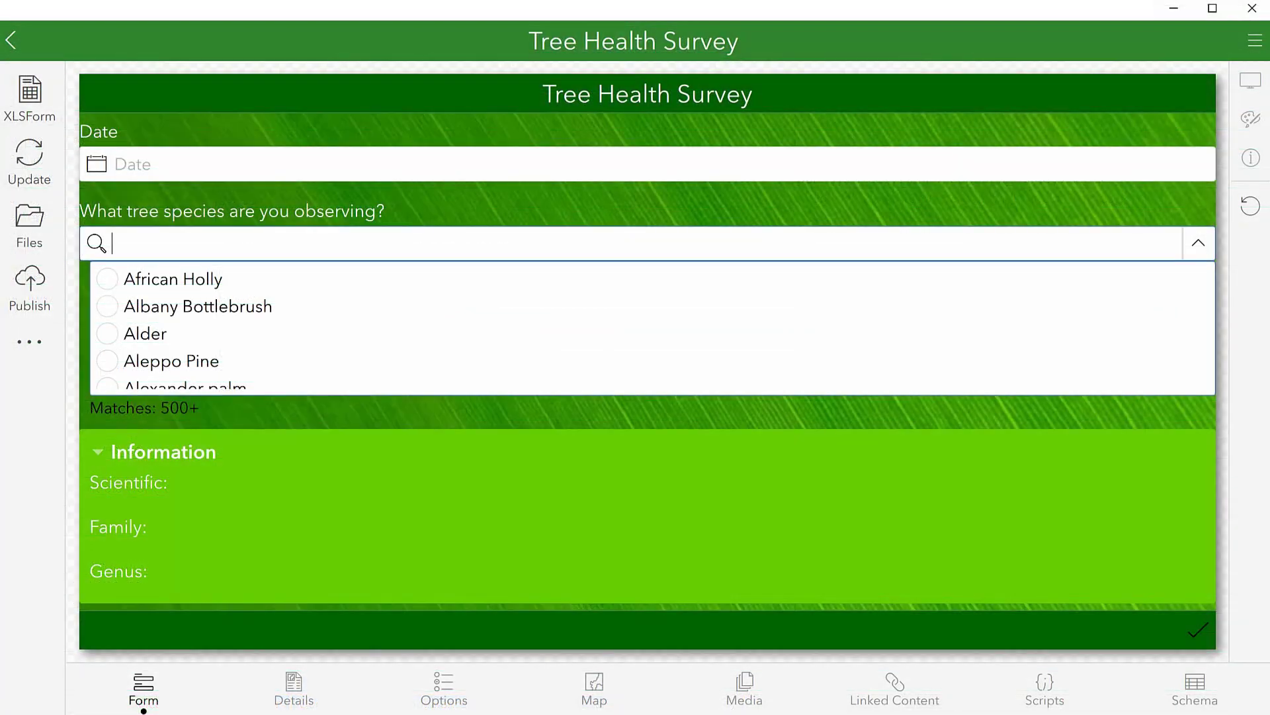
Step: Test the scientific, family and genus lookups by selecting a tree species in the Tree Health Survey form
scroll(189, 338, "down", 2)
left_click(191, 334)
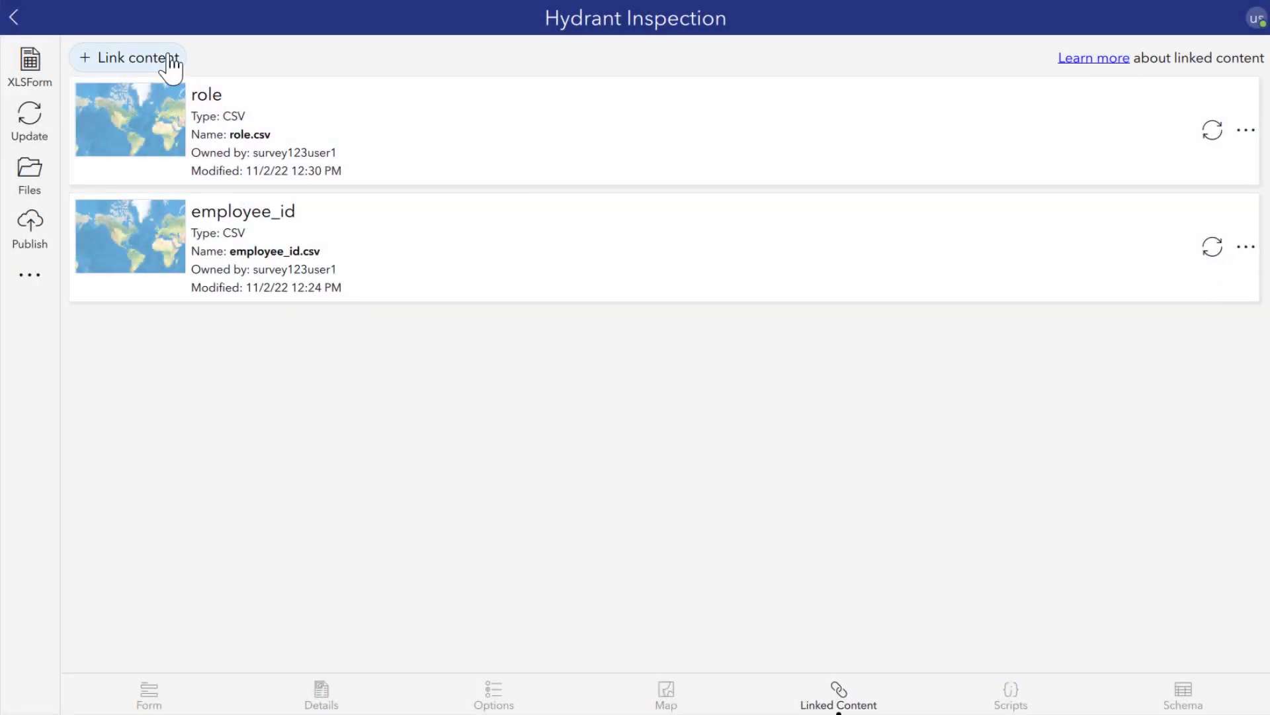
Step: Link another CSV item to the Hydrant Inspection survey alongside role and employee_id
left_click(170, 66)
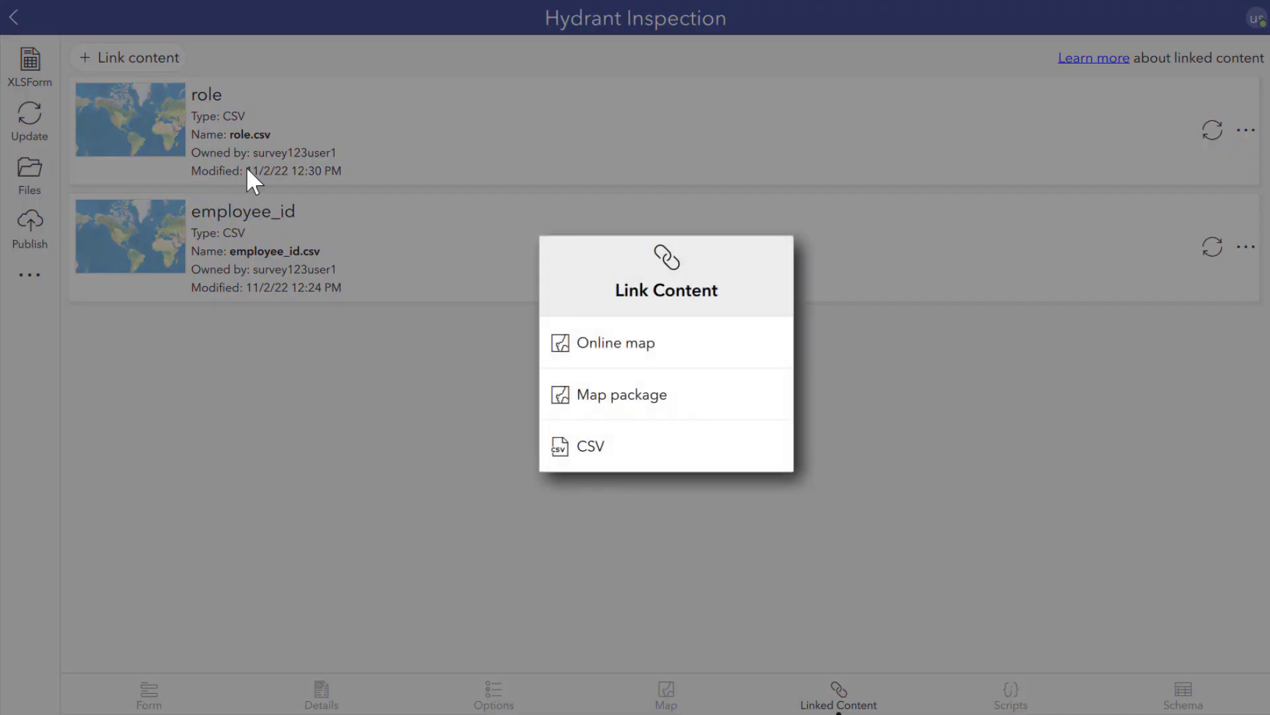
left_click(587, 453)
left_click(658, 270)
left_click(748, 571)
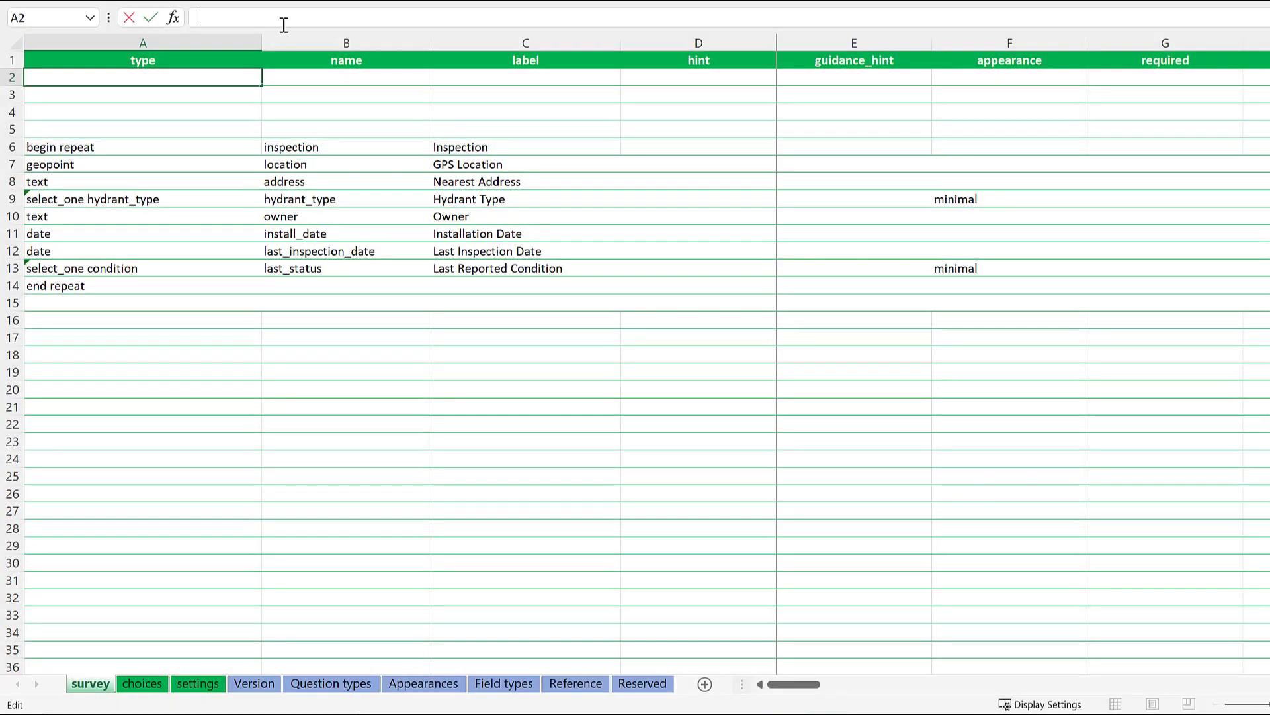
Step: Add a select_one_from_file team.csv question named teams with the label Team in row 2 of the survey worksheet
type("one_from")
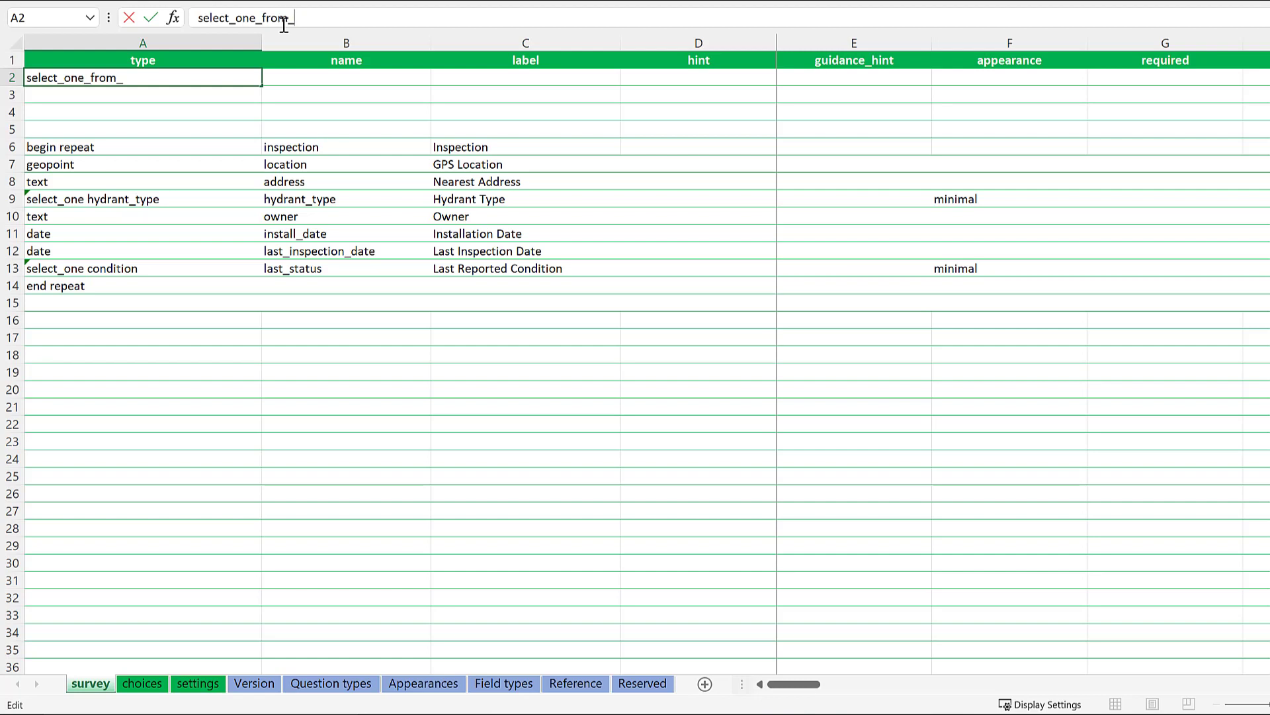
type("_file team.csv")
key("Tab")
type("teams")
key("Tab")
type("Tea")
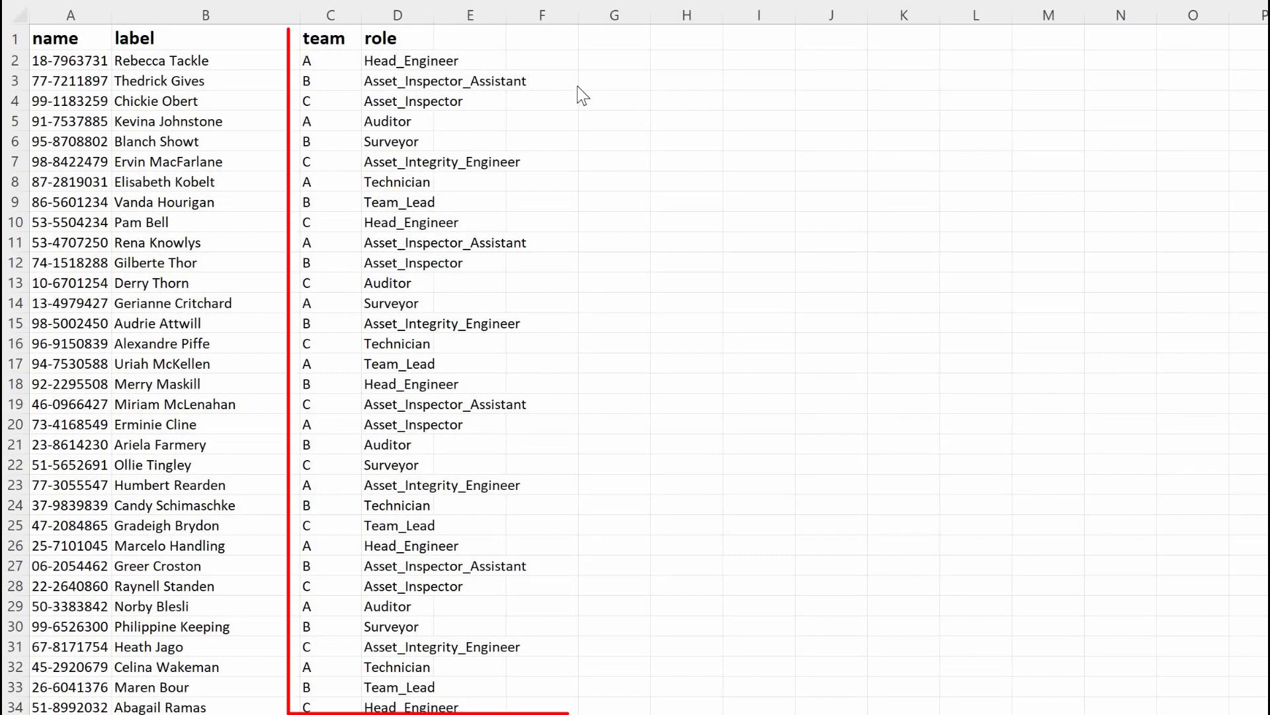
Step: Examine the team and role columns of the employee CSV list
scroll(581, 95, "down", 15)
scroll(581, 95, "down", 3)
scroll(581, 94, "up", 7)
scroll(581, 94, "up", 11)
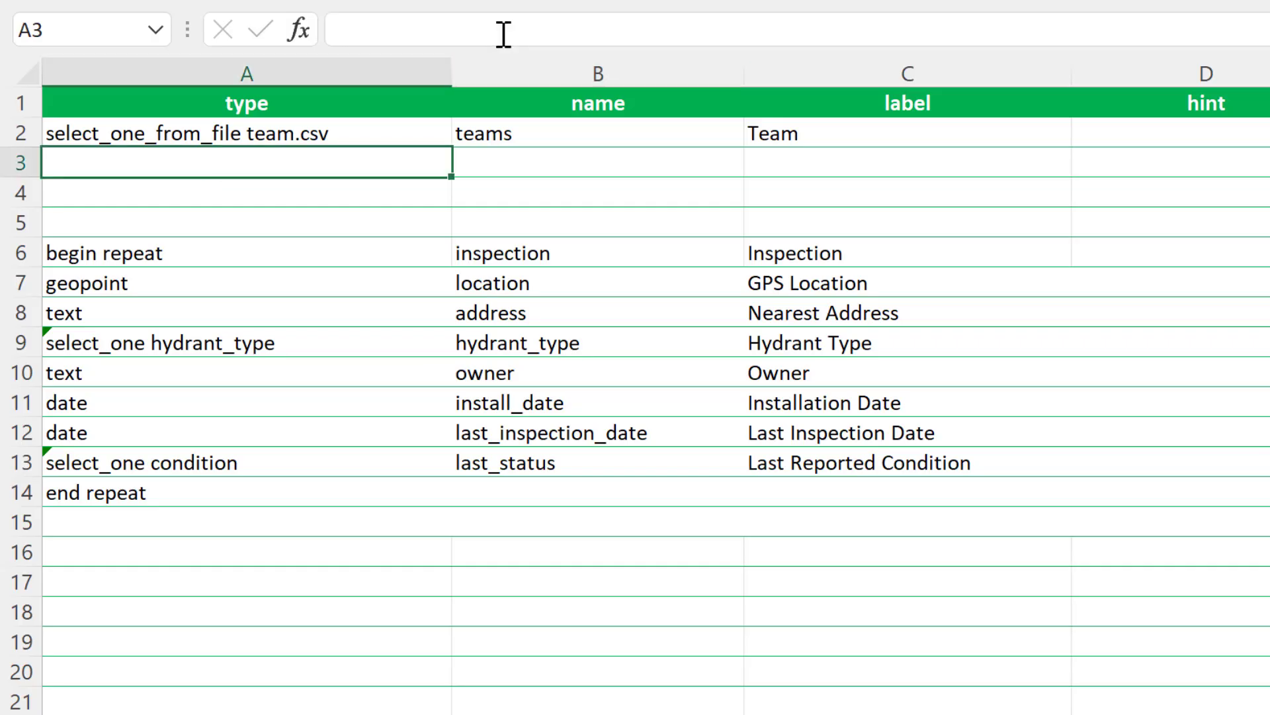
Step: Add a select_multiple_from_file employee_id.csv question named technician with the label Technician in row 3 of the survey worksheet
type("select_multiple_f")
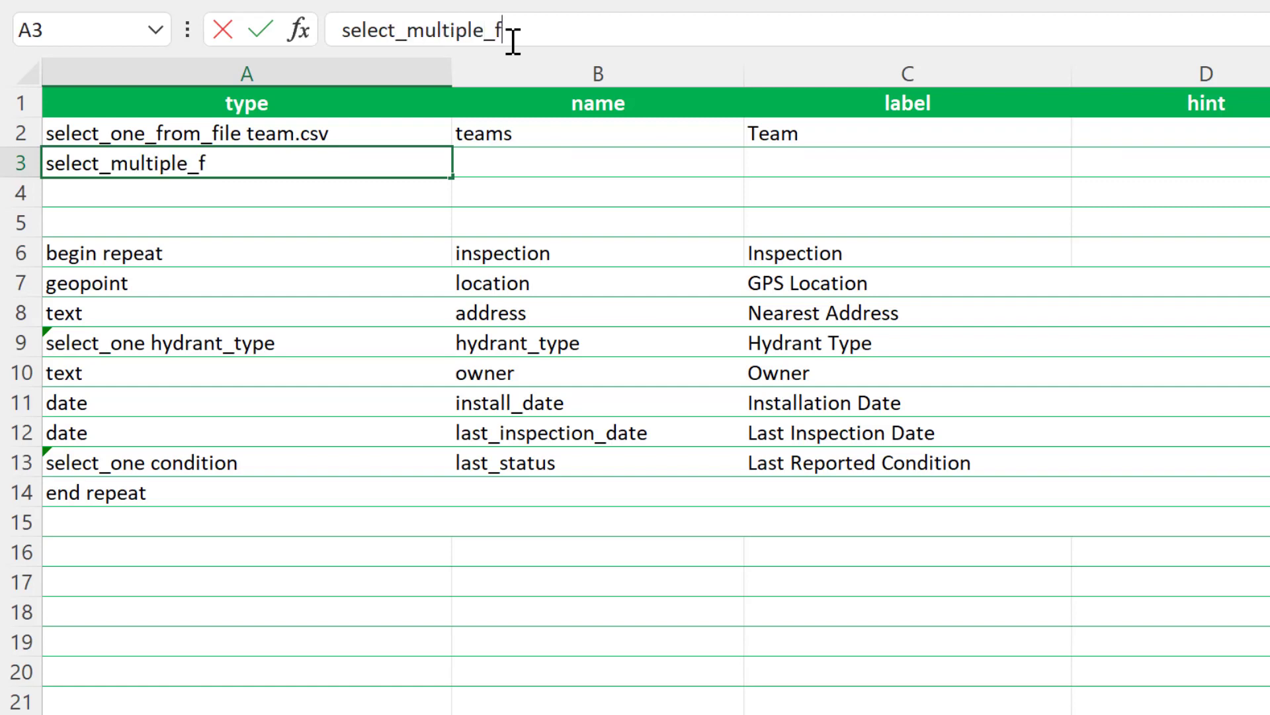
type("rom_file employee_")
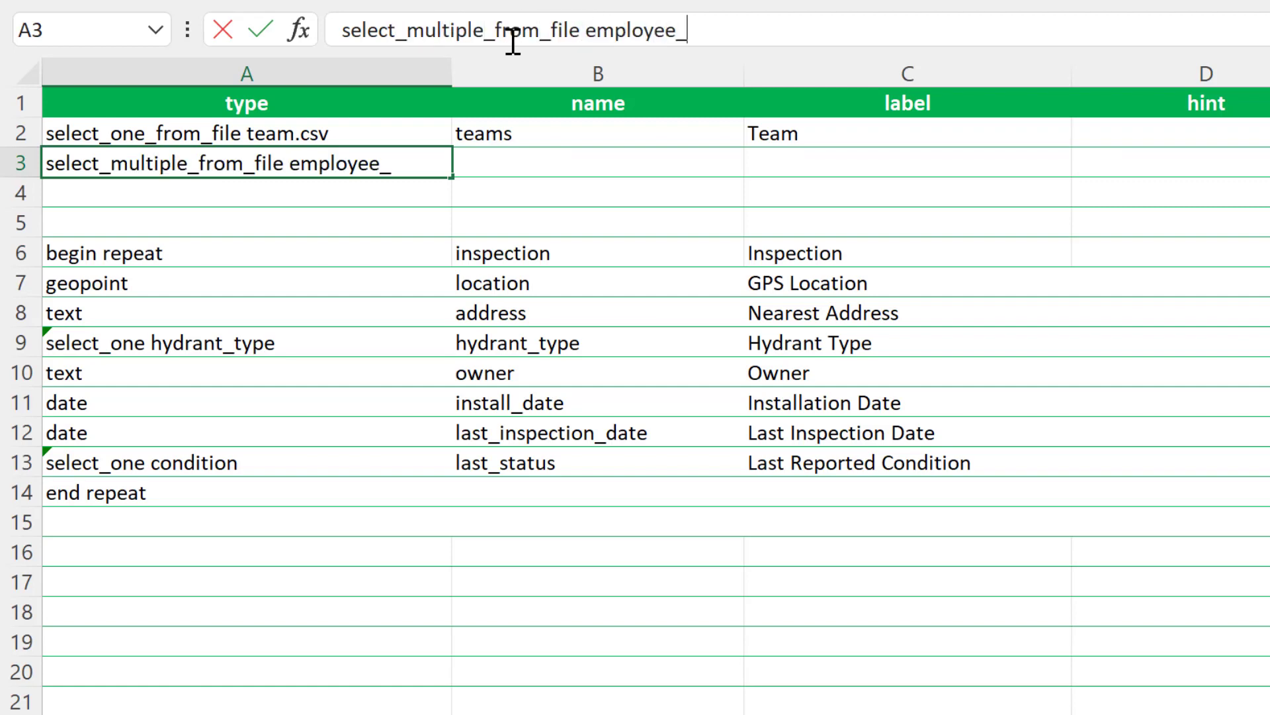
type("id.csv")
key("Tab")
type("technician")
key("Tab")
type("Technician")
Step: Set the technician question's choice_filter to selected(${teams},team) and role='Technician'
key("Tab")
key("Tab")
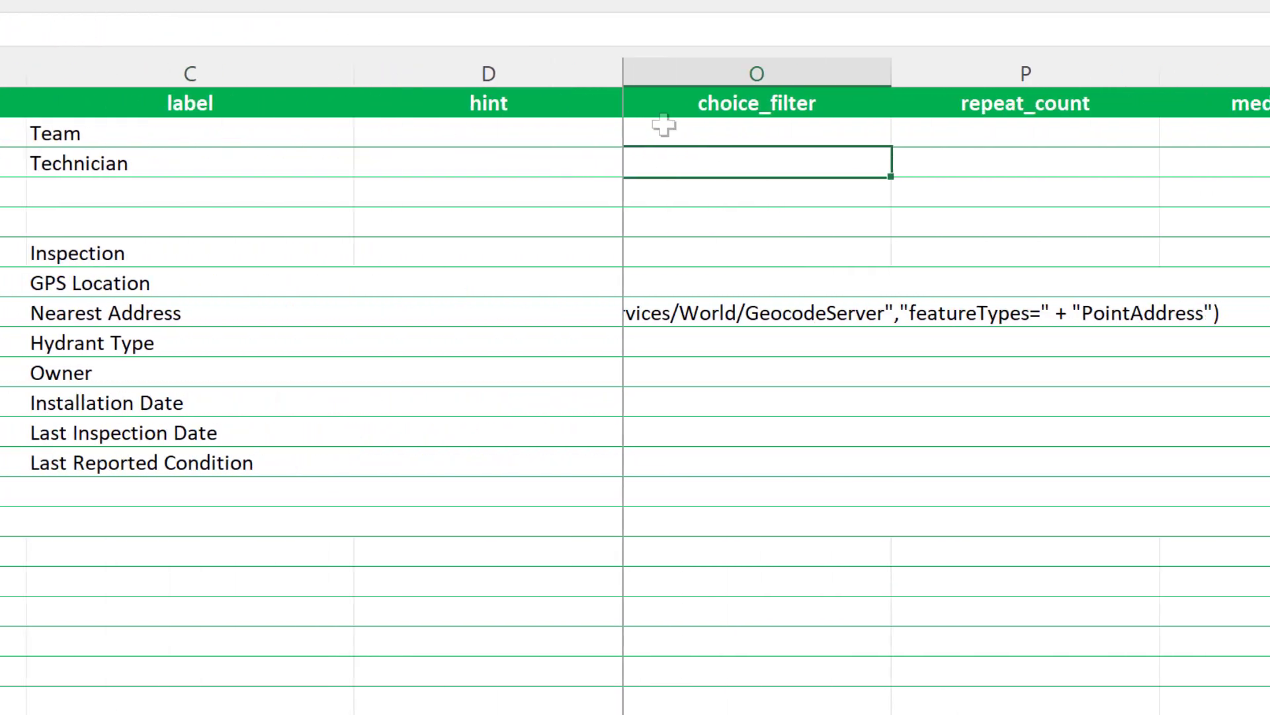
type("selected")
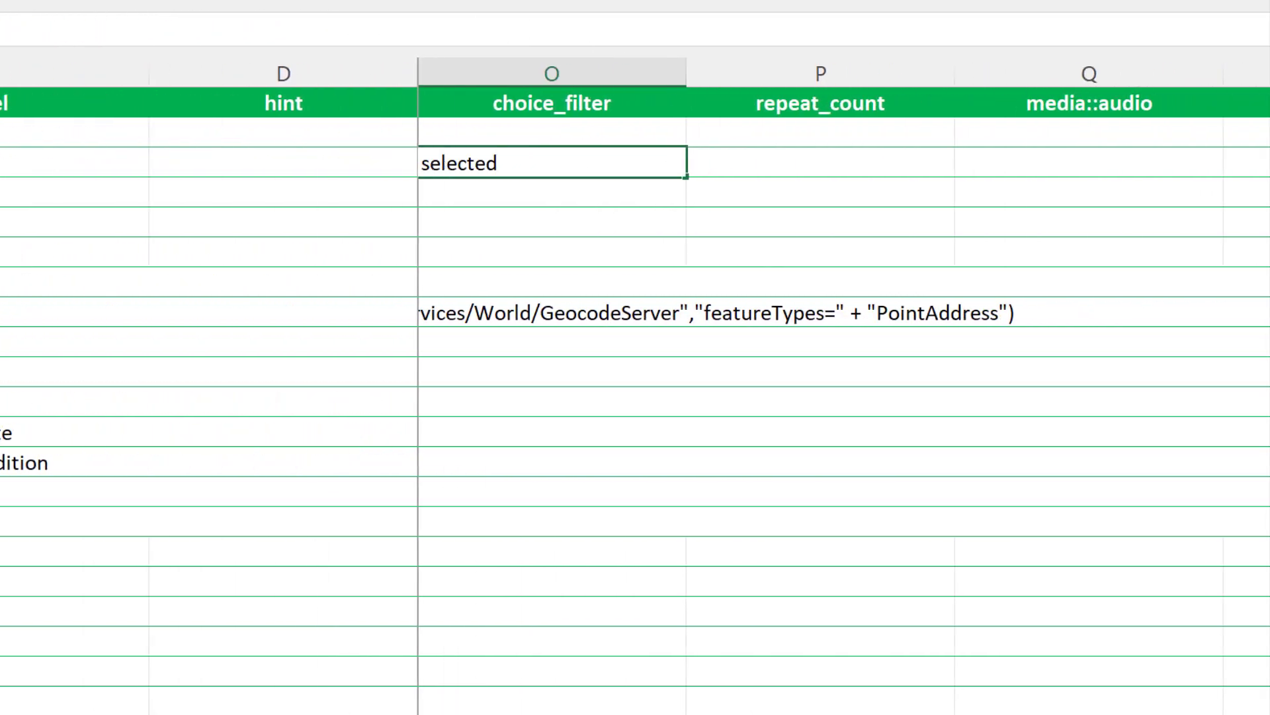
type("(${teams},team) and")
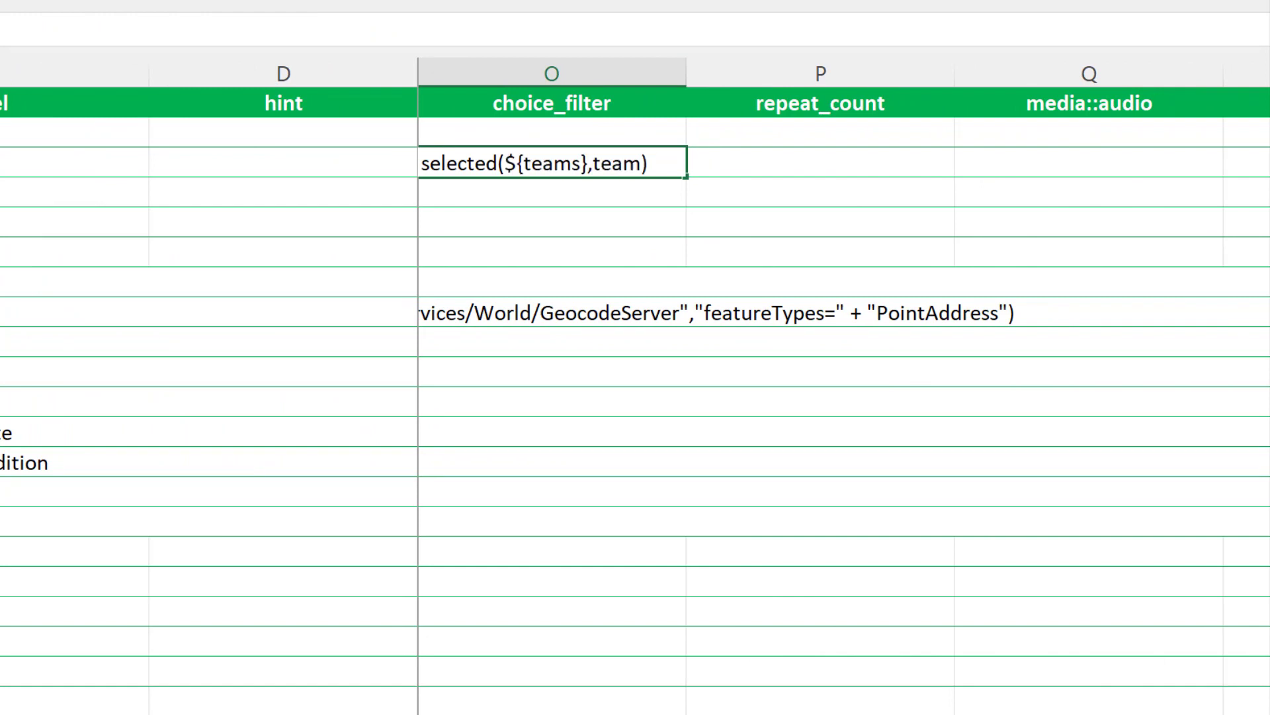
type(" role='Technician")
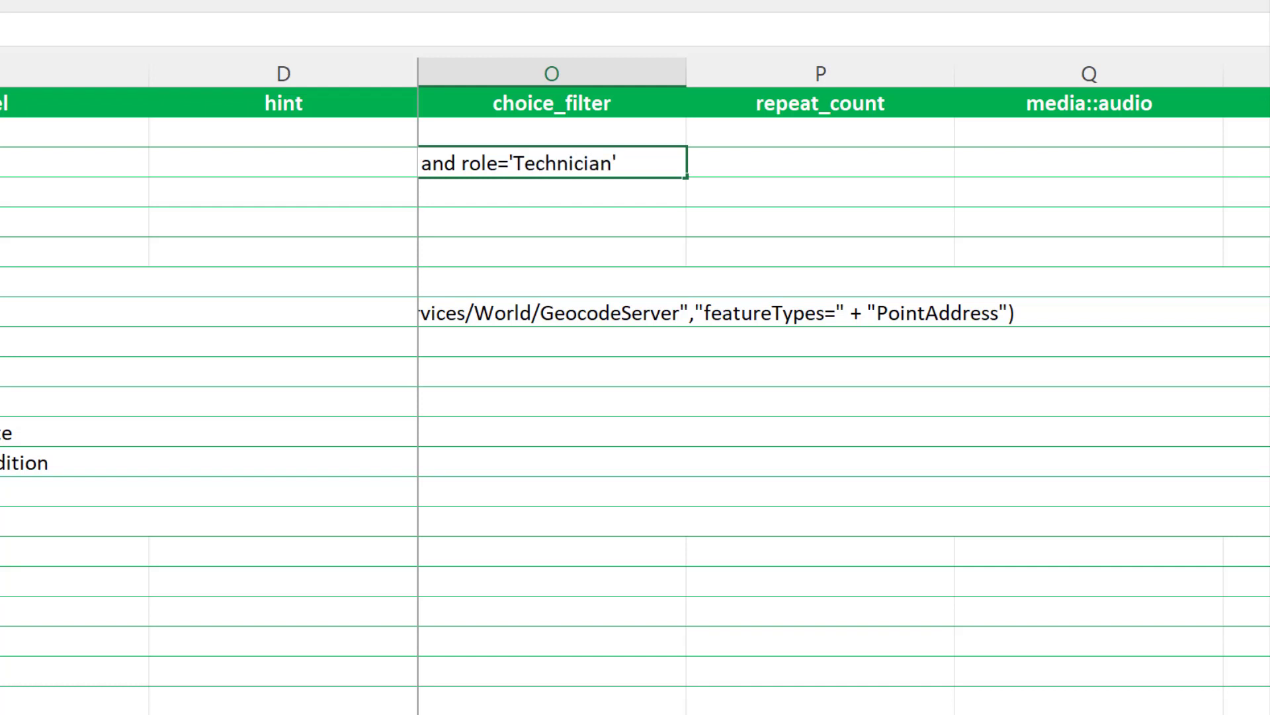
Step: Add a select_one_from_file employee_id.csv question named head_engineer with the label Head Engineer in row 4
left_click(283, 221)
type("select_")
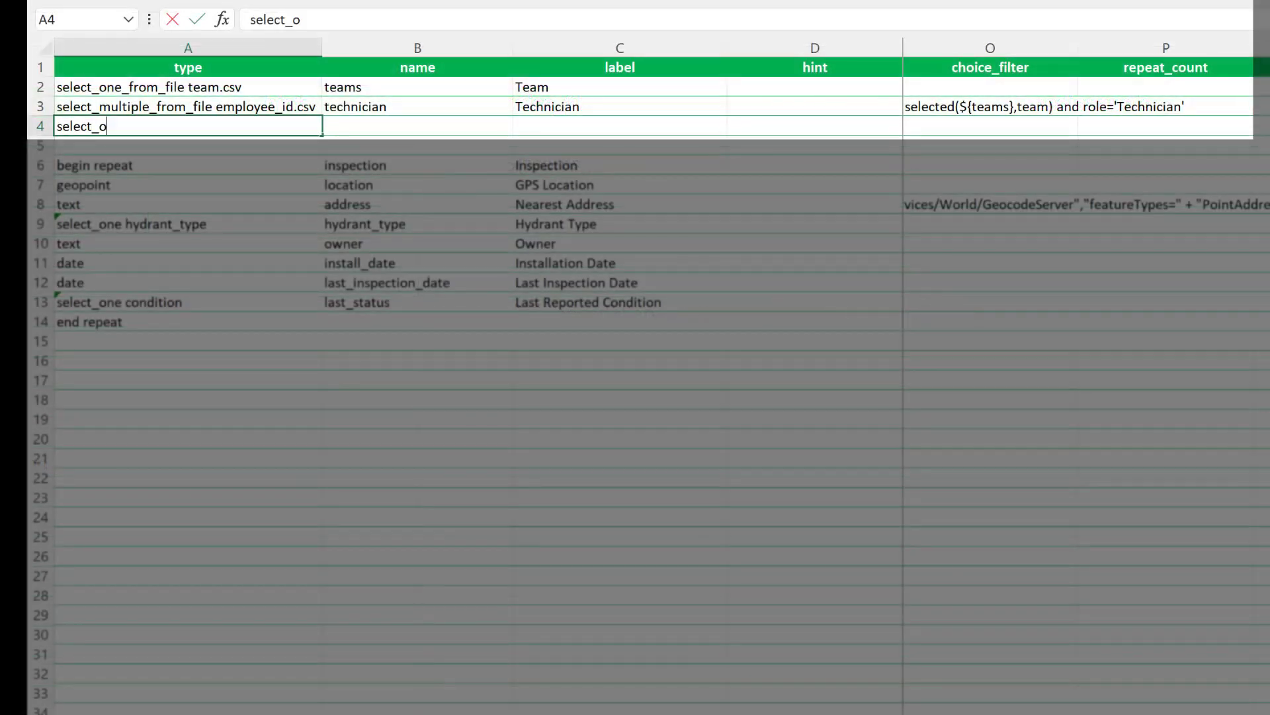
type("one_from_file employee_id.csv")
key("Tab")
type("head_engineer")
key("Tab")
type("Head Engineer")
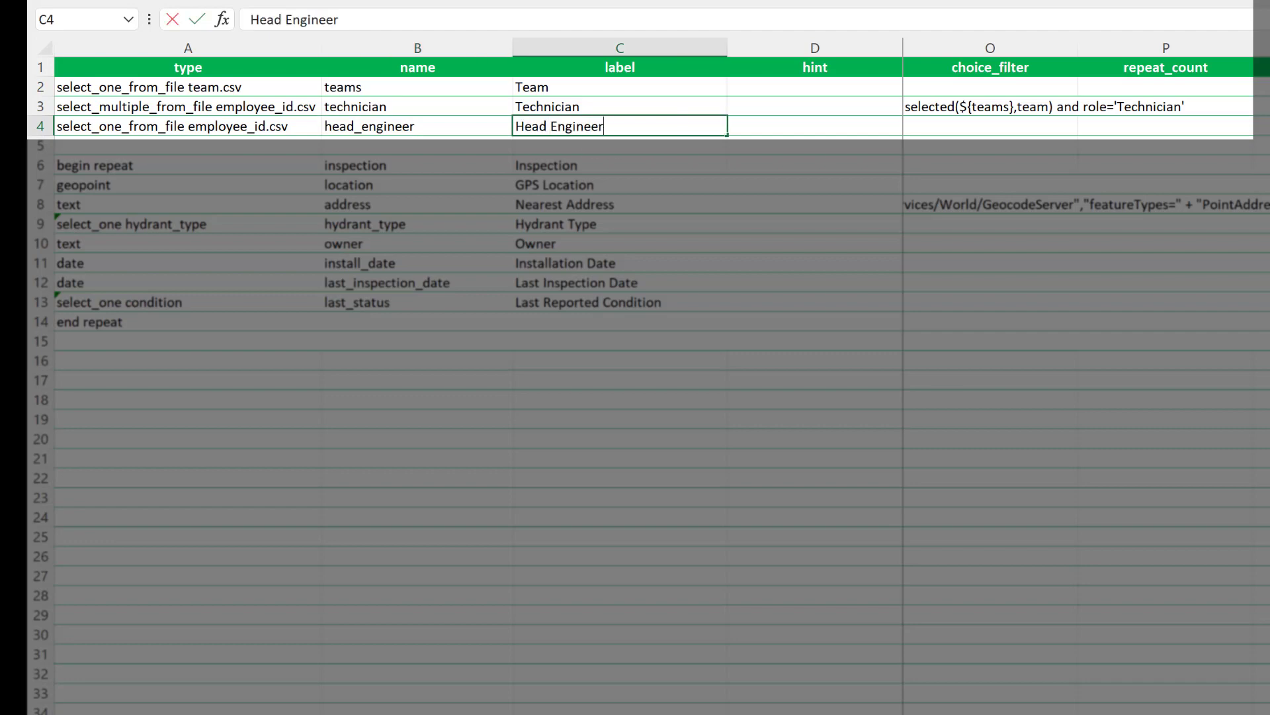
Step: Set the head_engineer question's choice_filter to selected(${teams},team) and role='Head_Engineer'
key("Tab")
key("Tab")
type("selected(${teams},team) and role ='Head_Engine")
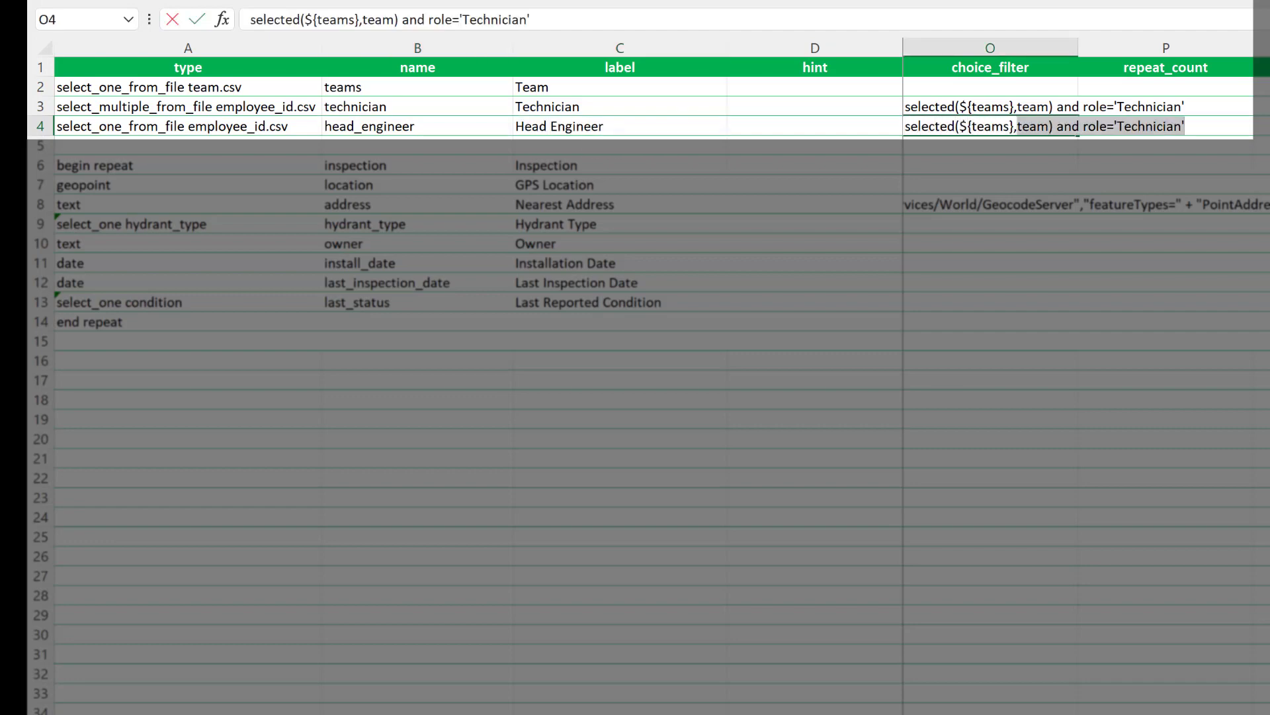
type("er'")
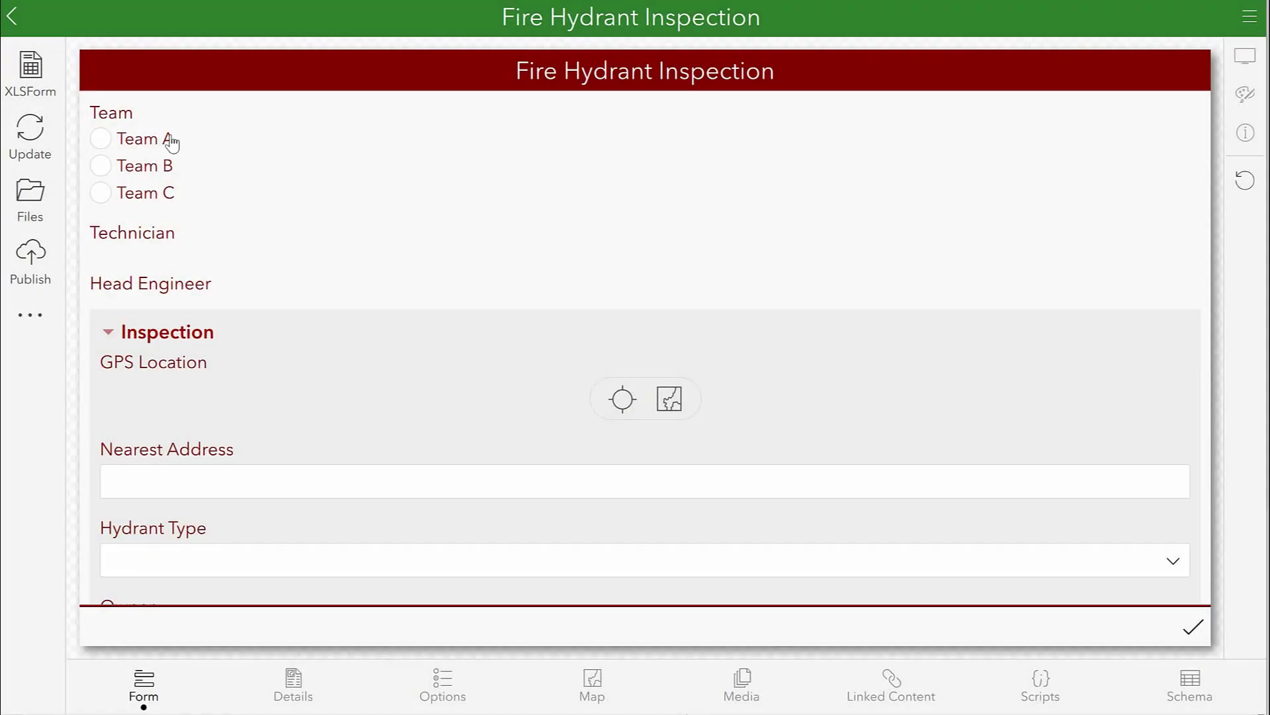
Step: Test the filtered employee lists in the Fire Hydrant Inspection form by selecting Team A and the first technician
left_click(170, 140)
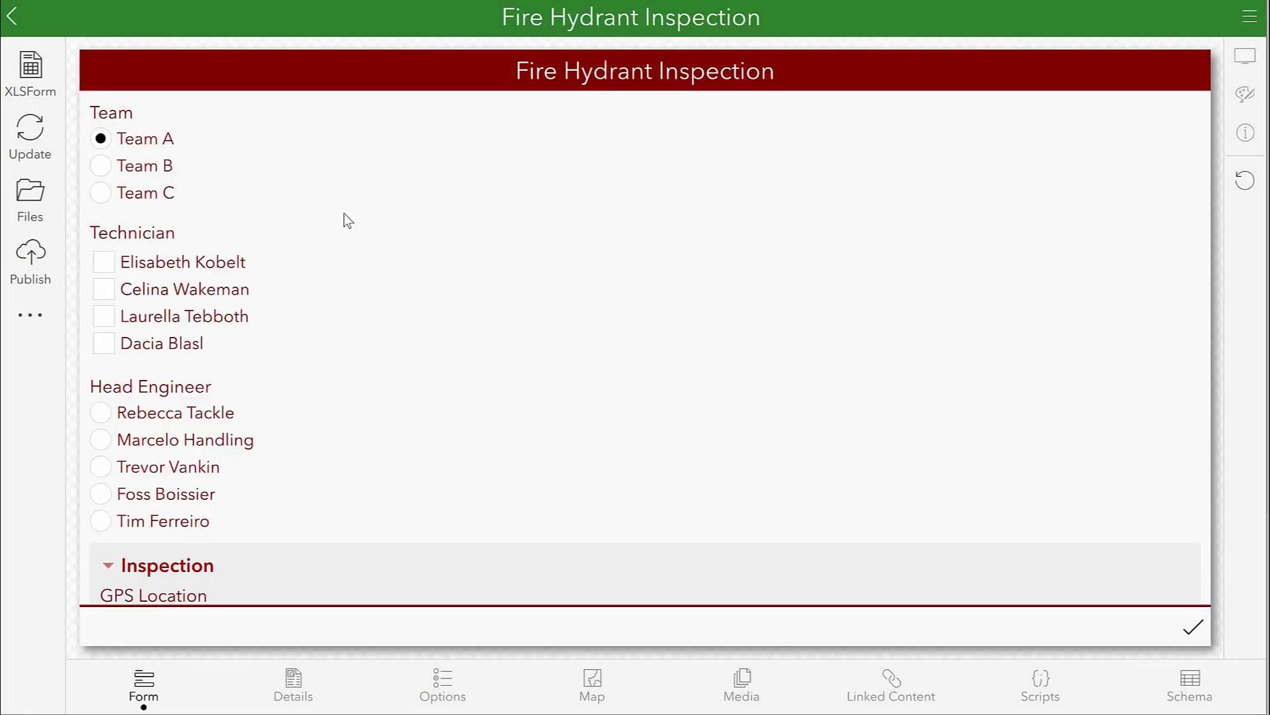
left_click(244, 263)
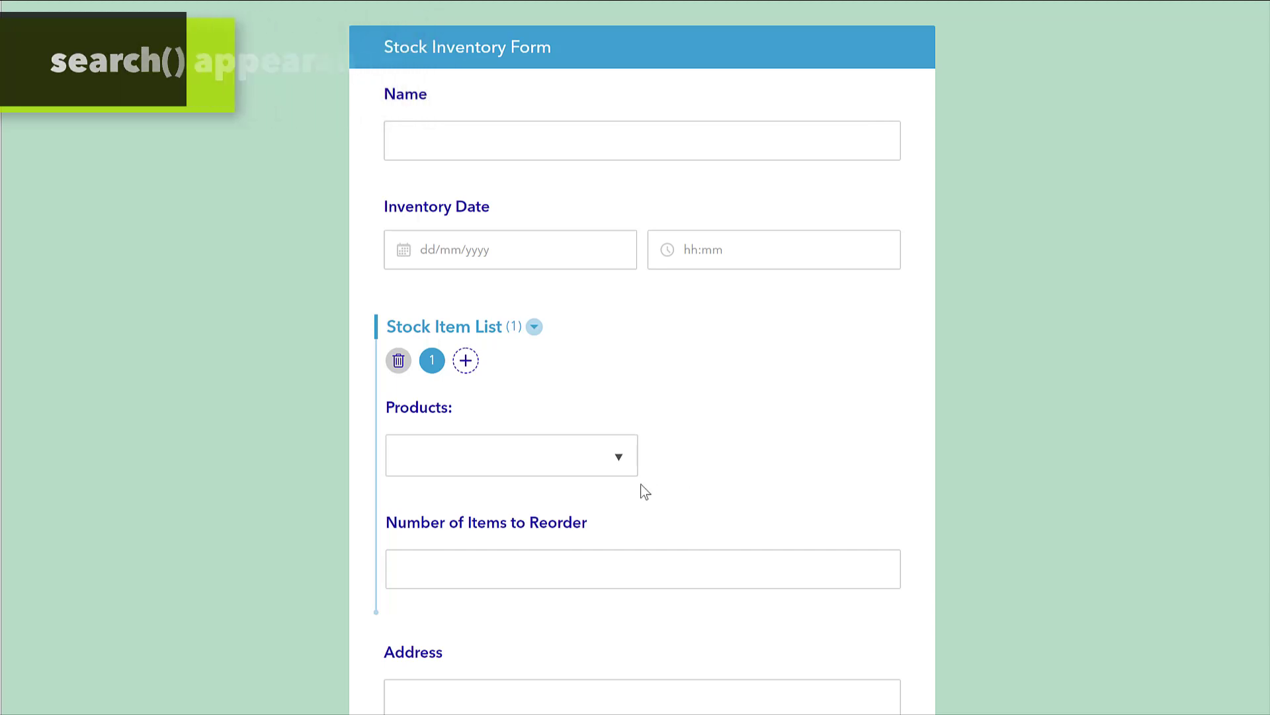
Step: Browse the Products choices in the Stock Inventory Form and the matching product and date columns of the product CSV
left_click(616, 458)
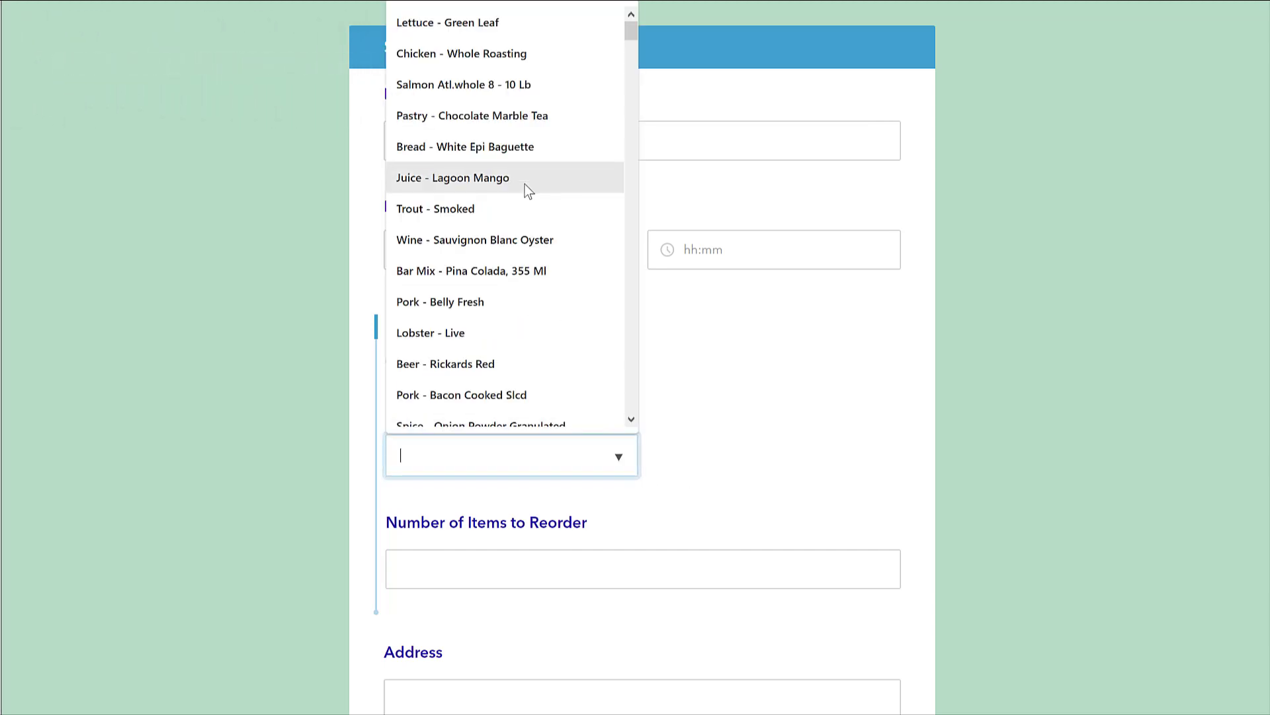
scroll(525, 184, "down", 20)
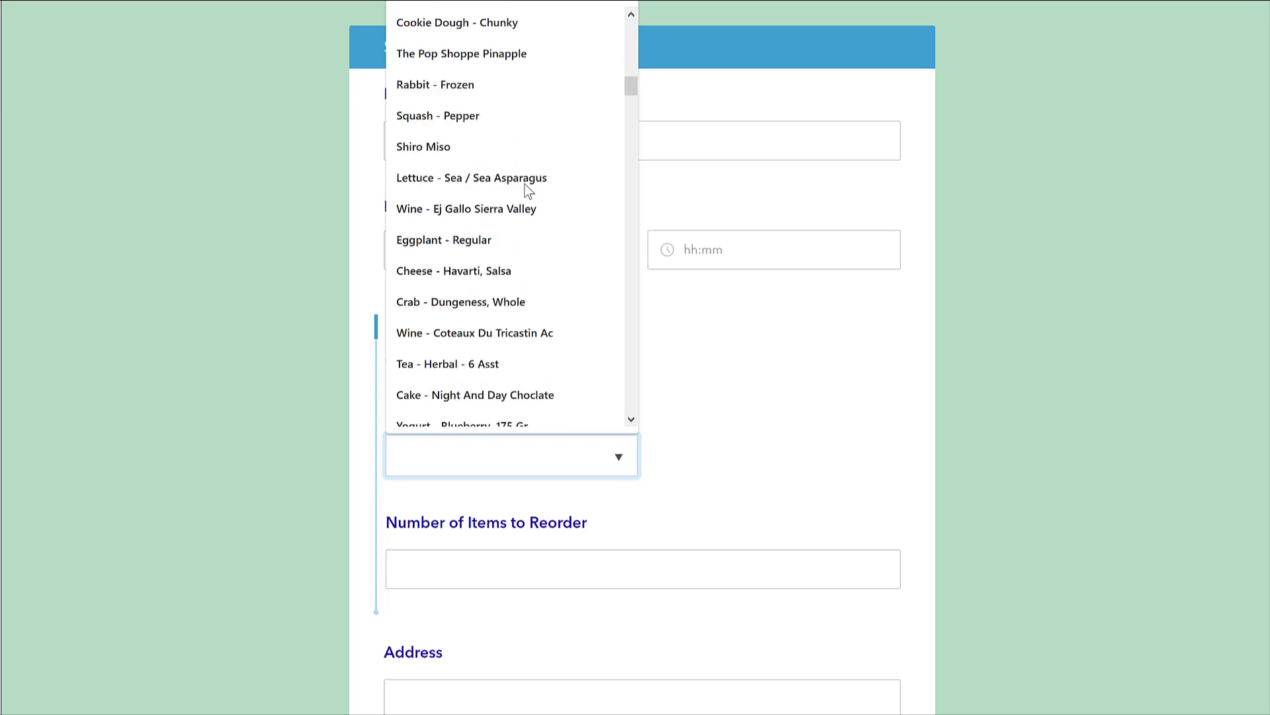
scroll(527, 187, "down", 5)
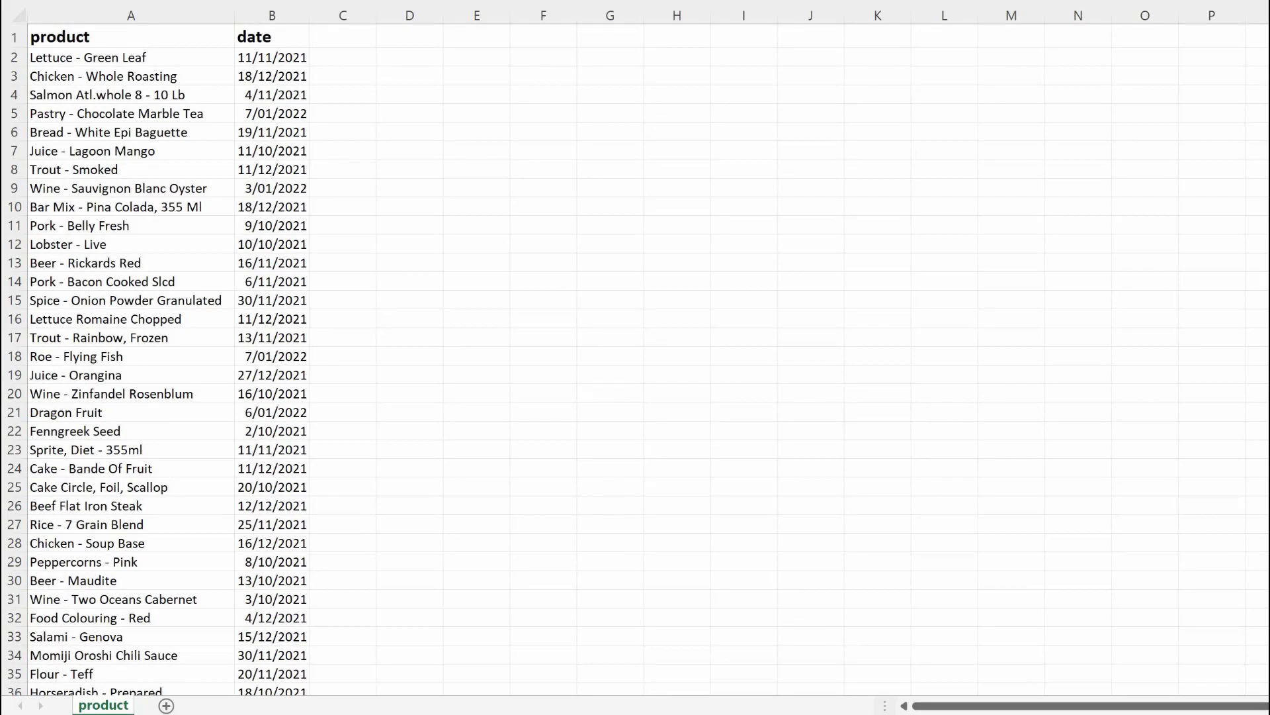
scroll(158, 361, "down", 8)
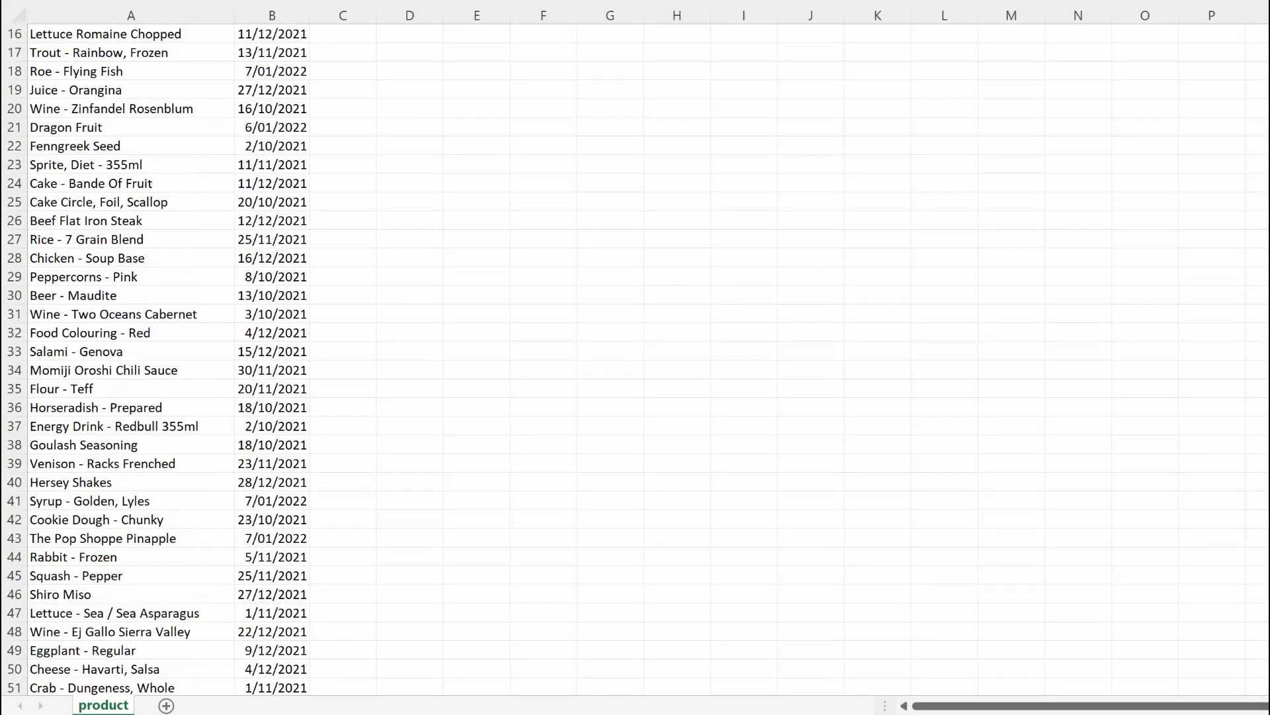
scroll(159, 361, "down", 2)
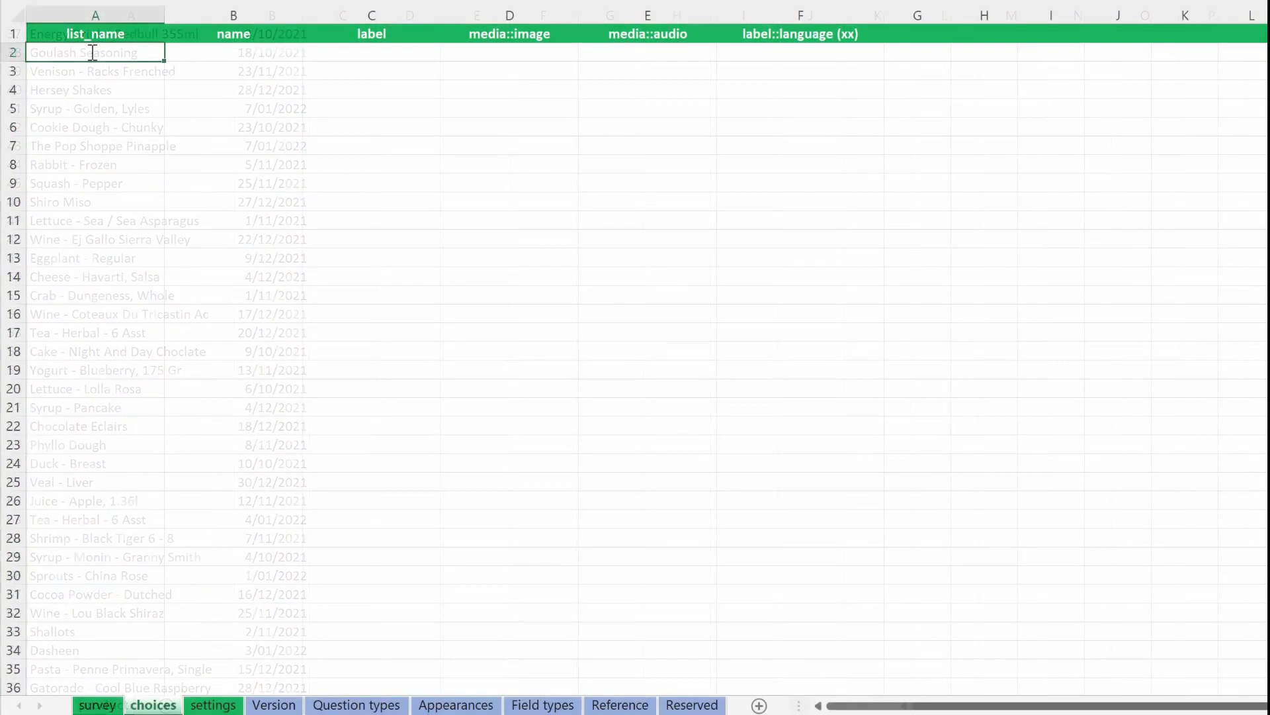
Step: Add a stock list in row 2 of the choices worksheet, with product as both the name and the label
type("stock")
key("Tab")
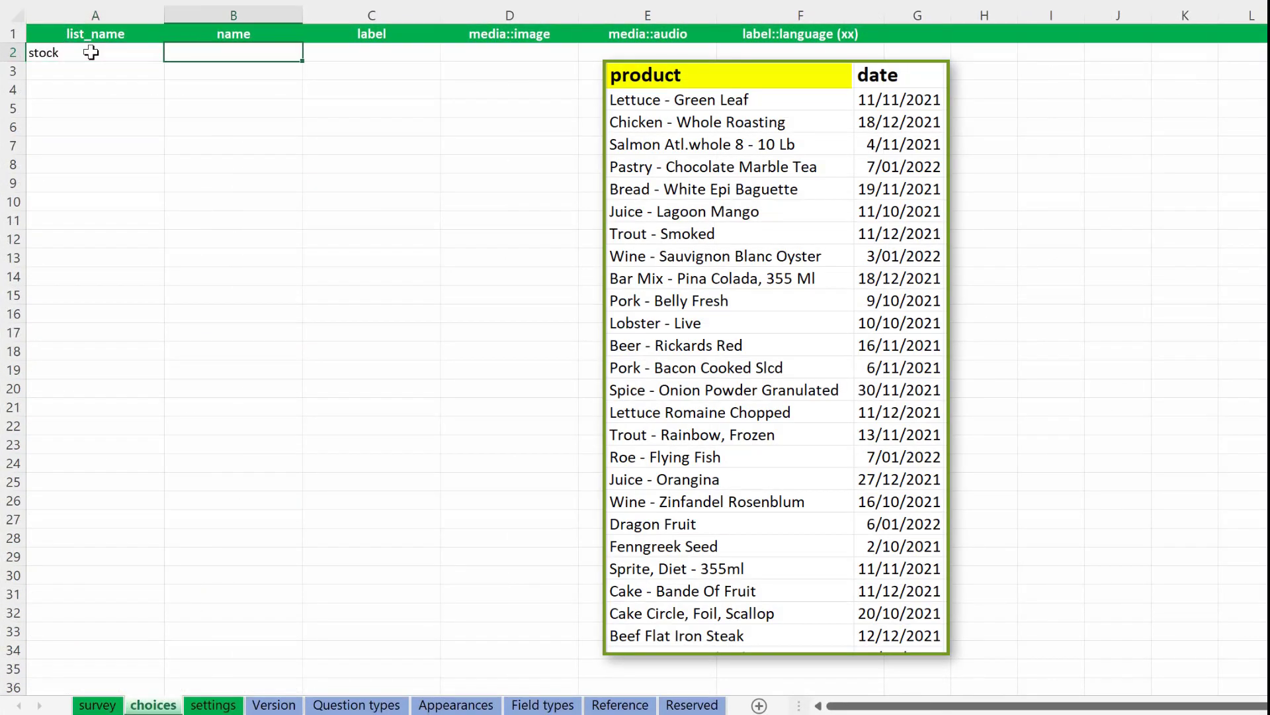
type("product")
key("Tab")
type("p")
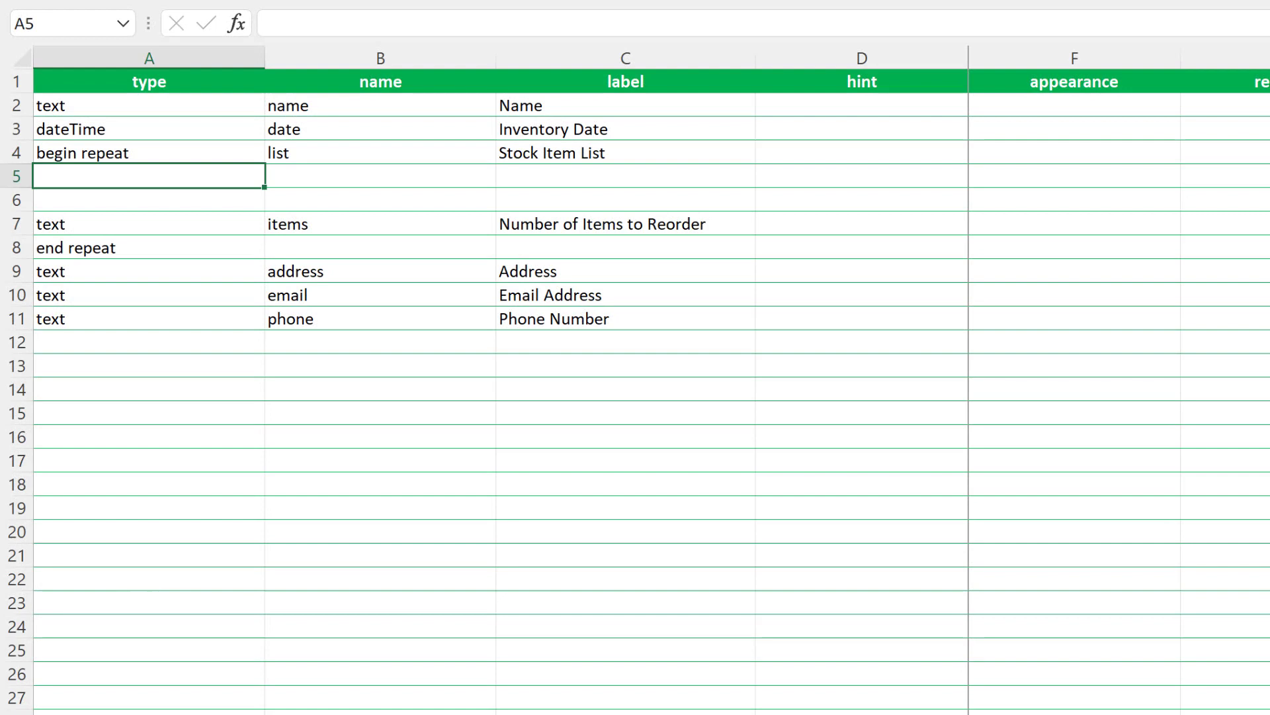
Step: Add a select_one stock question named products with the label Products: in row 5 of the survey worksheet
type("select_one stock")
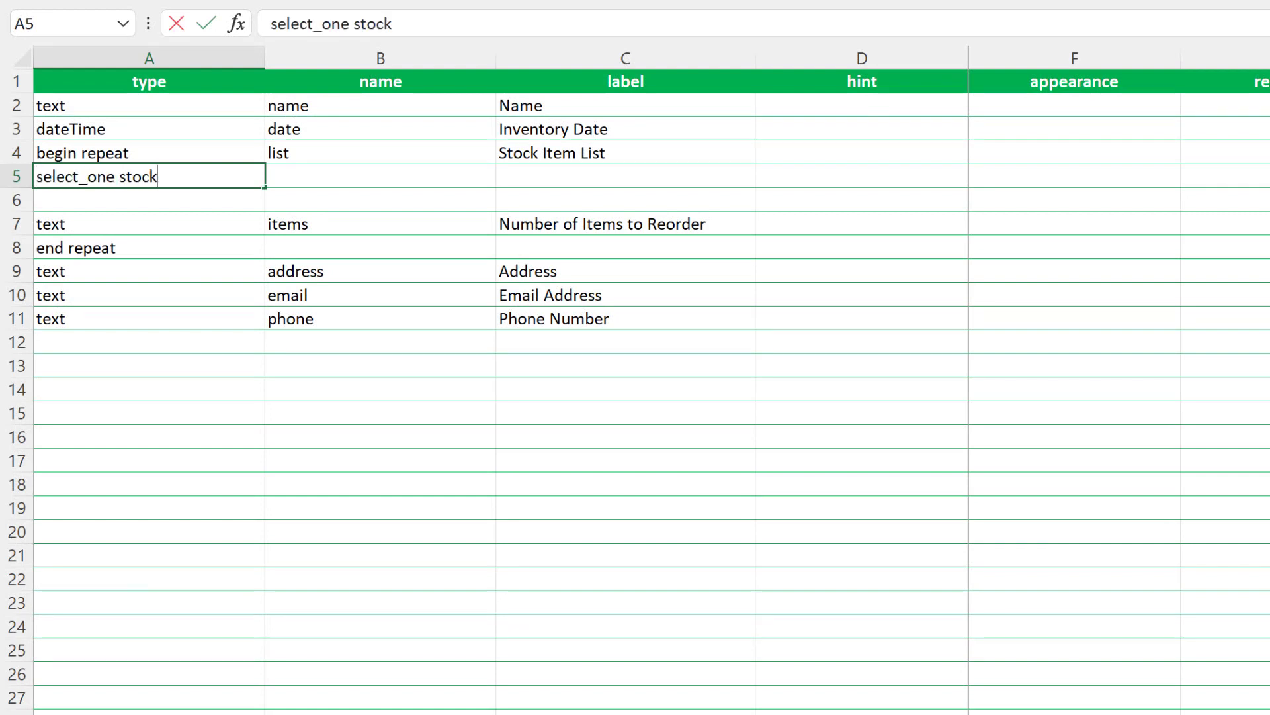
key("Tab")
type("products")
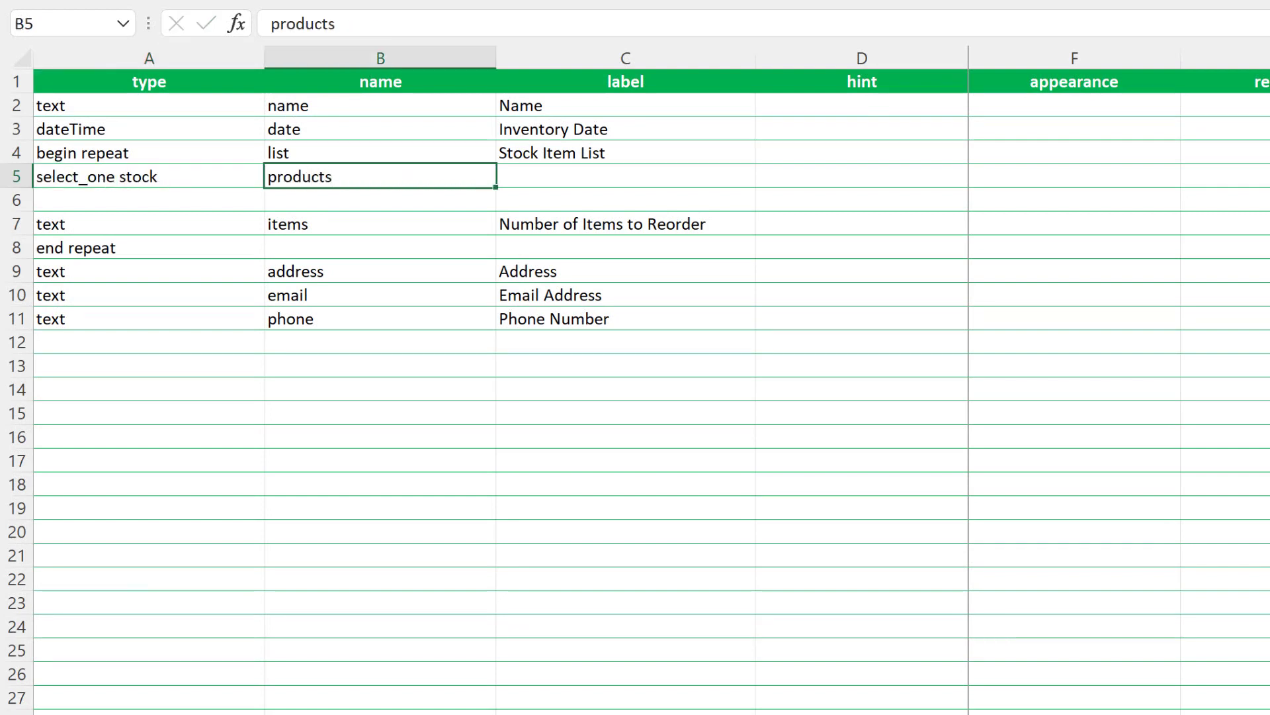
key("Tab")
type("Products:")
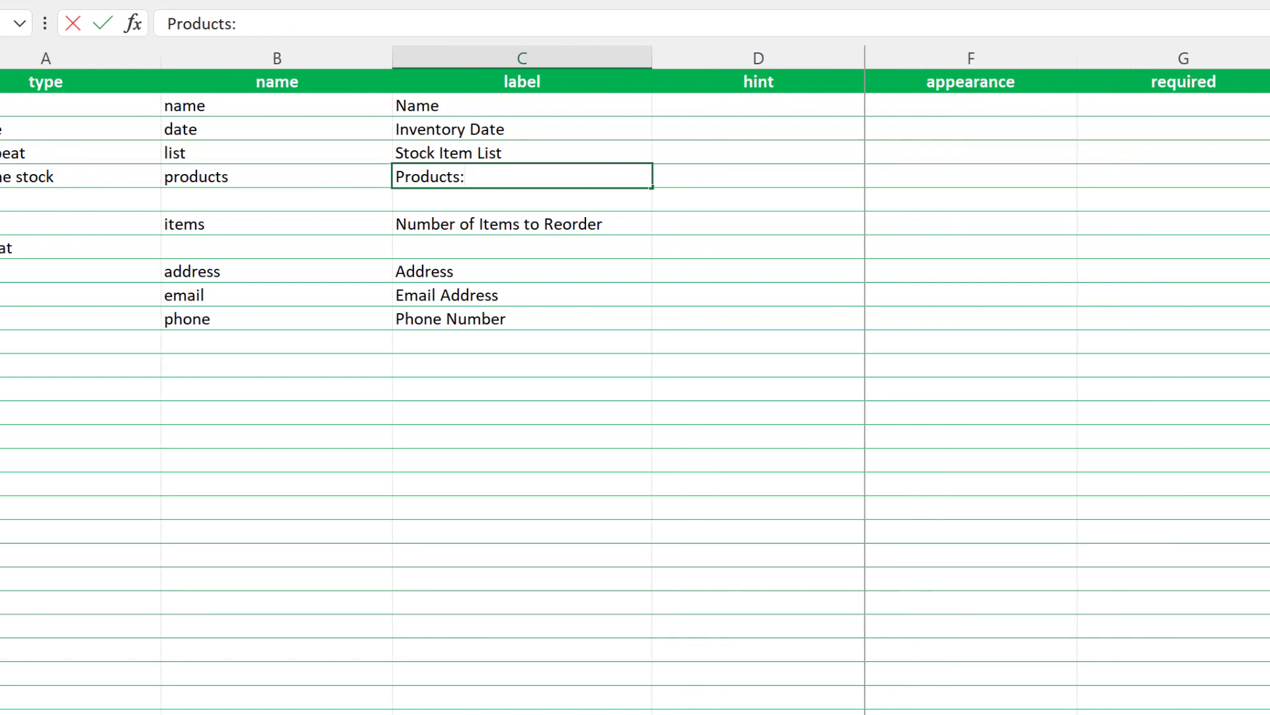
Step: Set the products question's appearance to autocomplete search('product')
key("Tab")
key("Tab")
type("autocomplete search('product')")
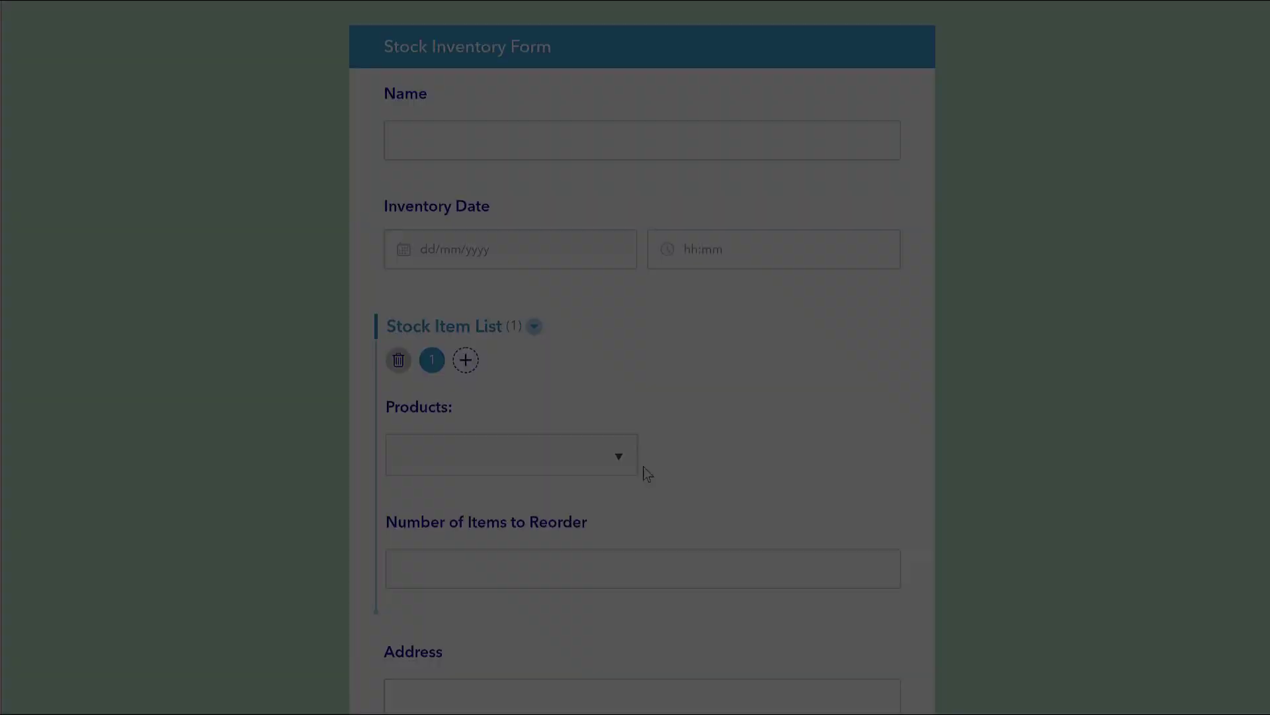
Step: Browse the Products list in the Stock Inventory Form to check the choices loaded from the CSV
left_click(622, 458)
scroll(568, 349, "down", 15)
scroll(573, 329, "down", 5)
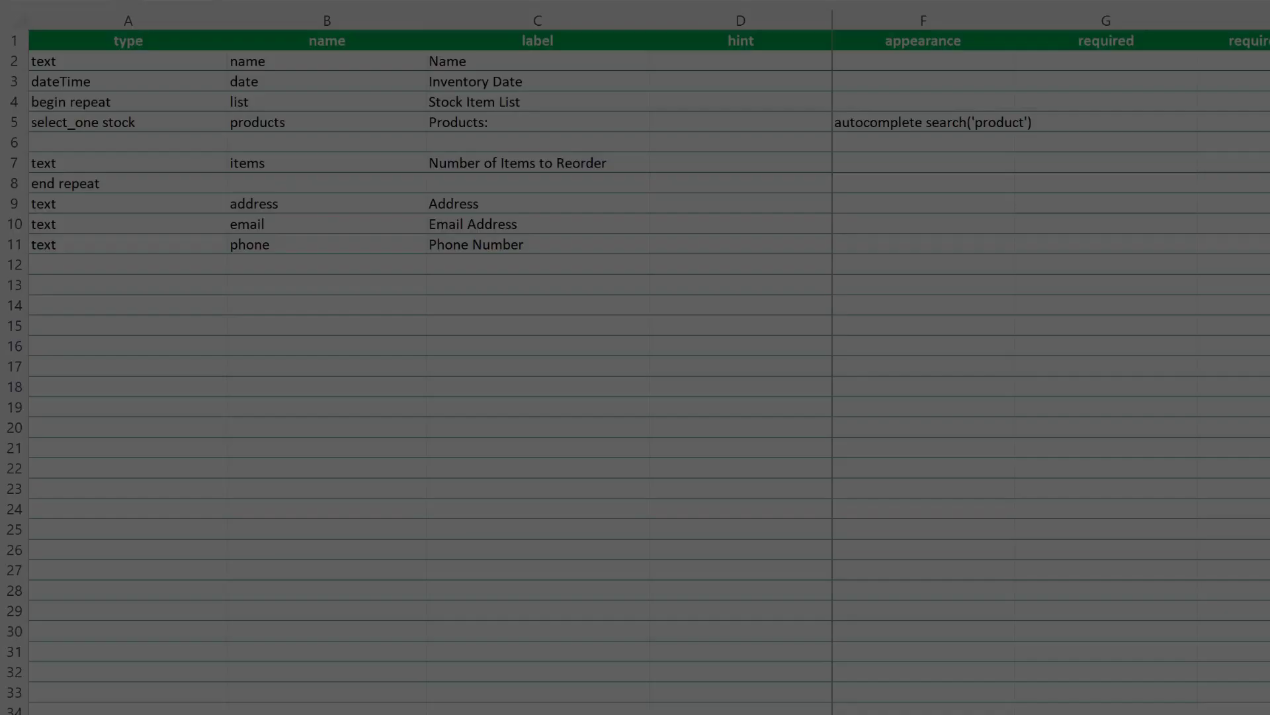
Step: Extend the products question's search expression to search('product','endswith','date','12/2021')
key("BackSpace")
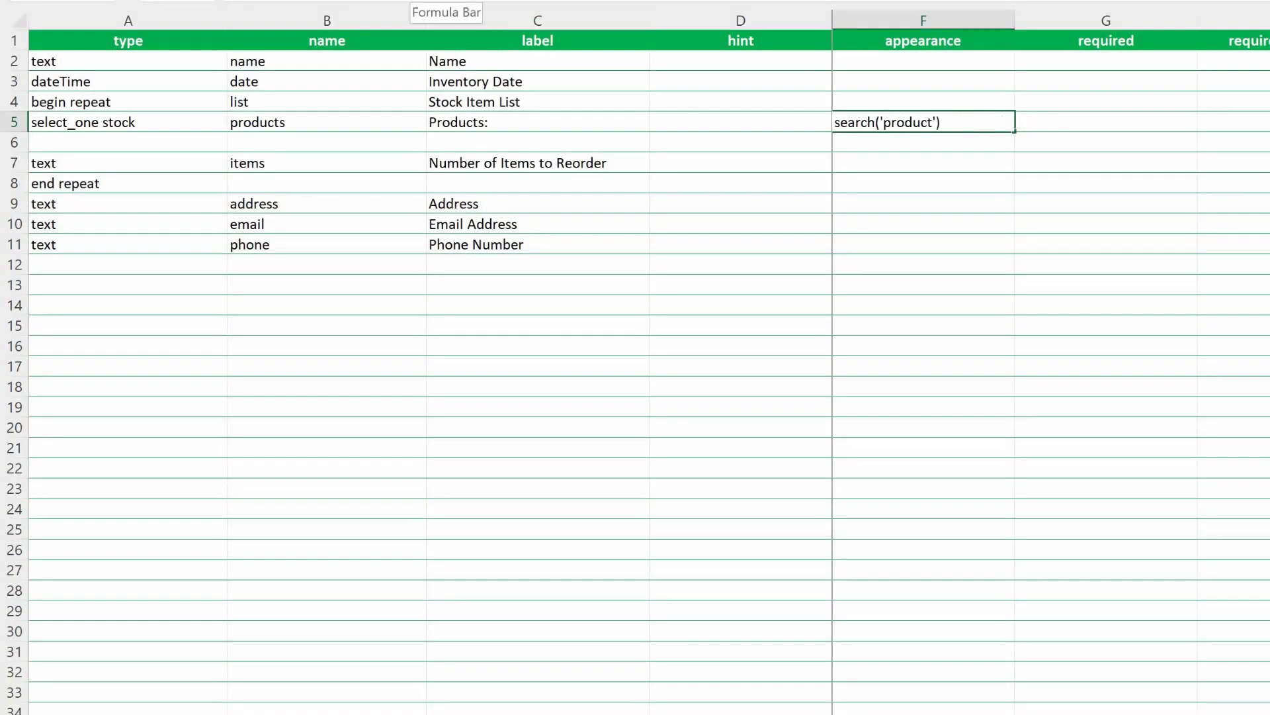
type(",'ends")
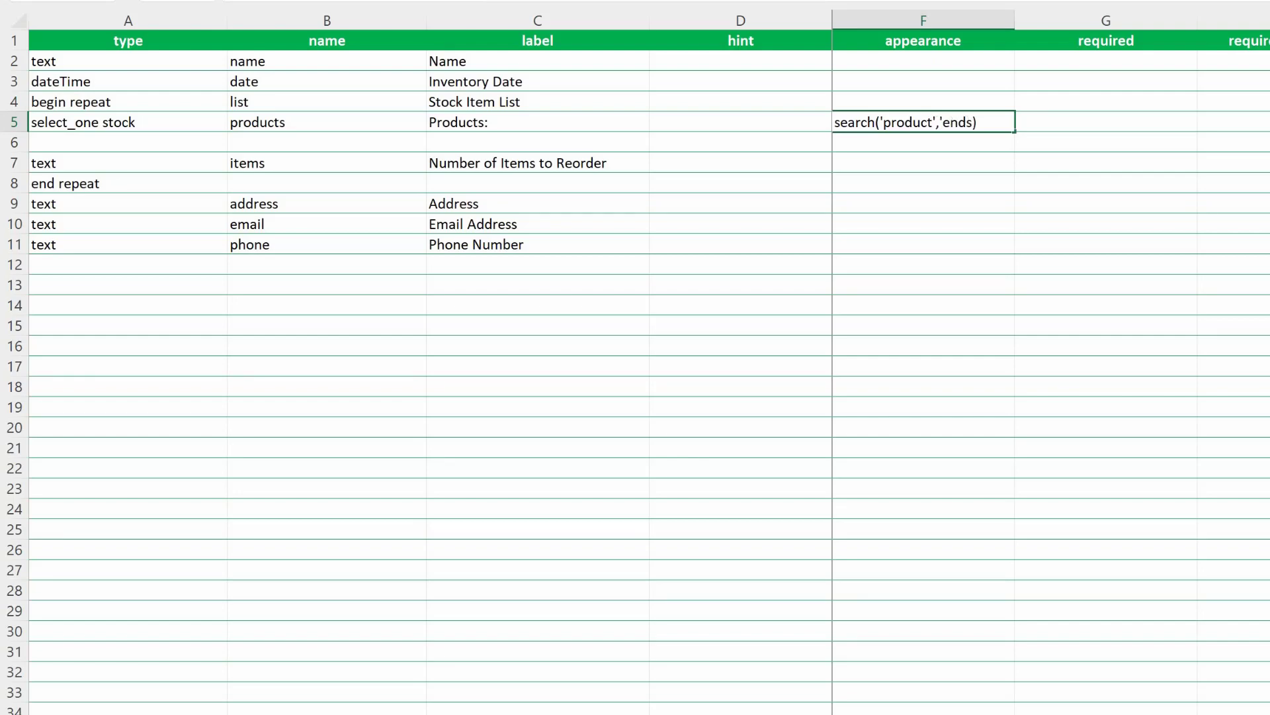
type("with','date','")
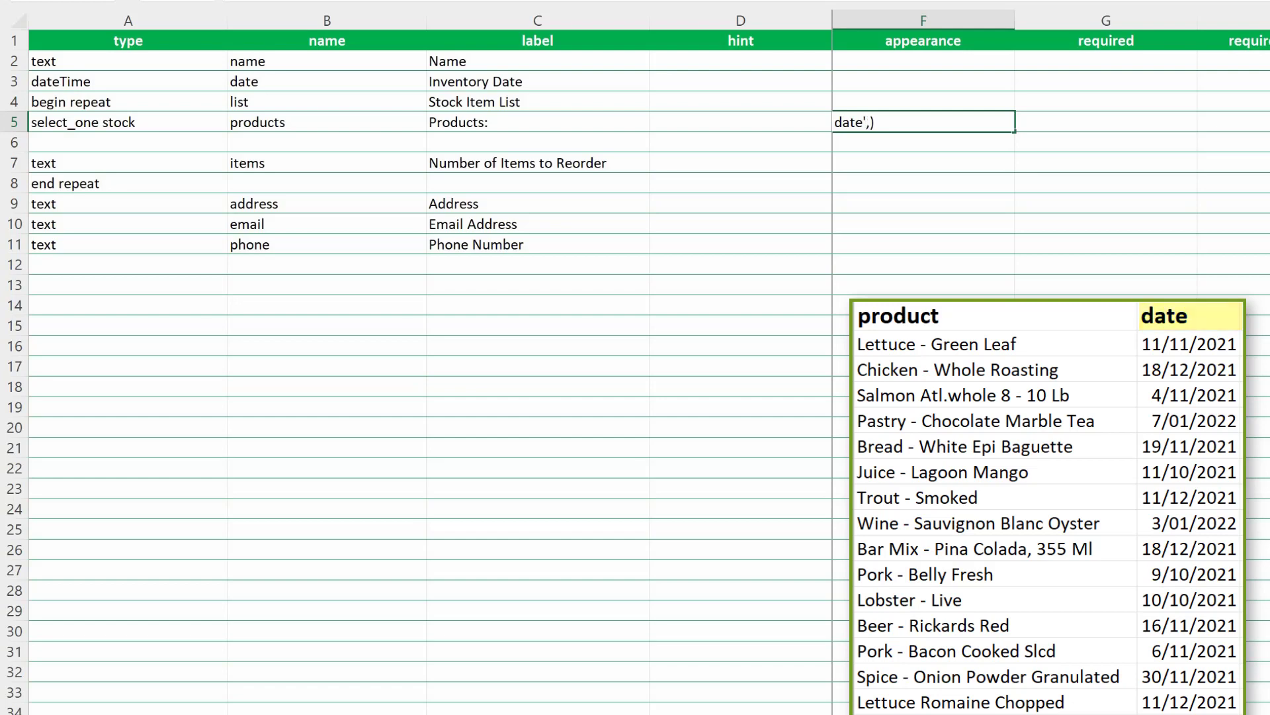
type("12/2021'")
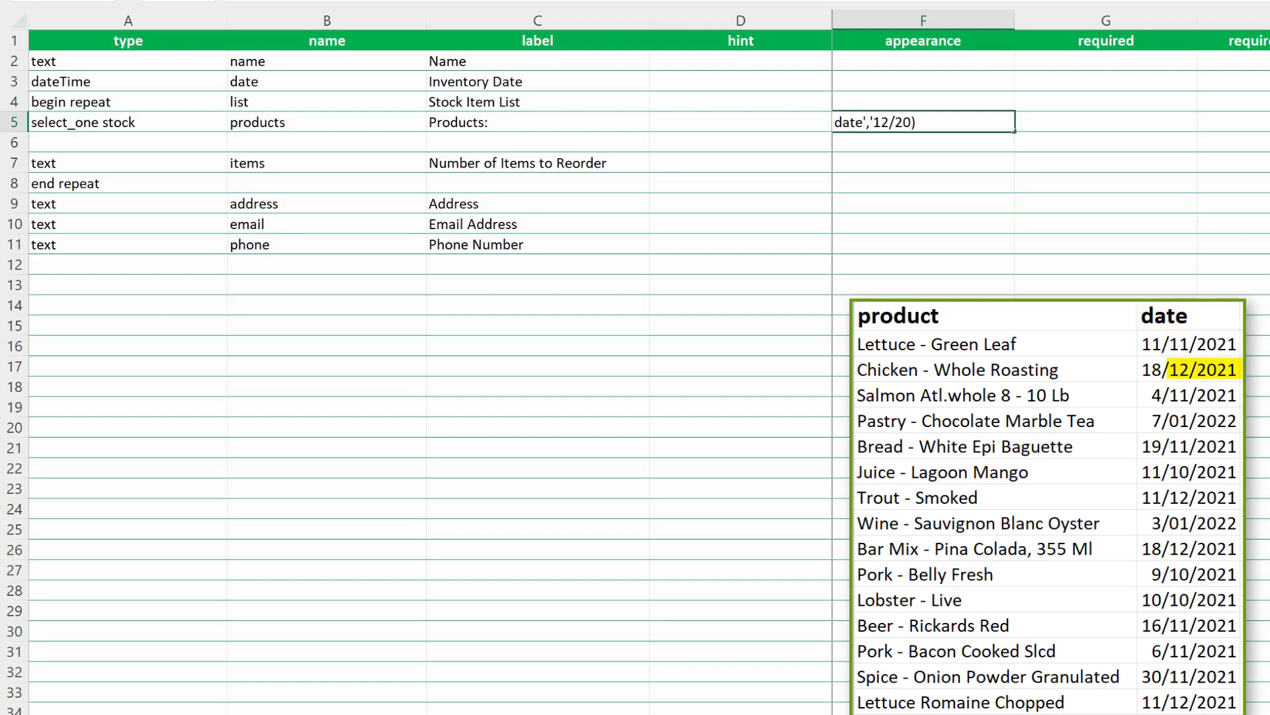
Step: Open the Products list in the Stock Inventory Form to check the choices filtered by date
left_click(1194, 201)
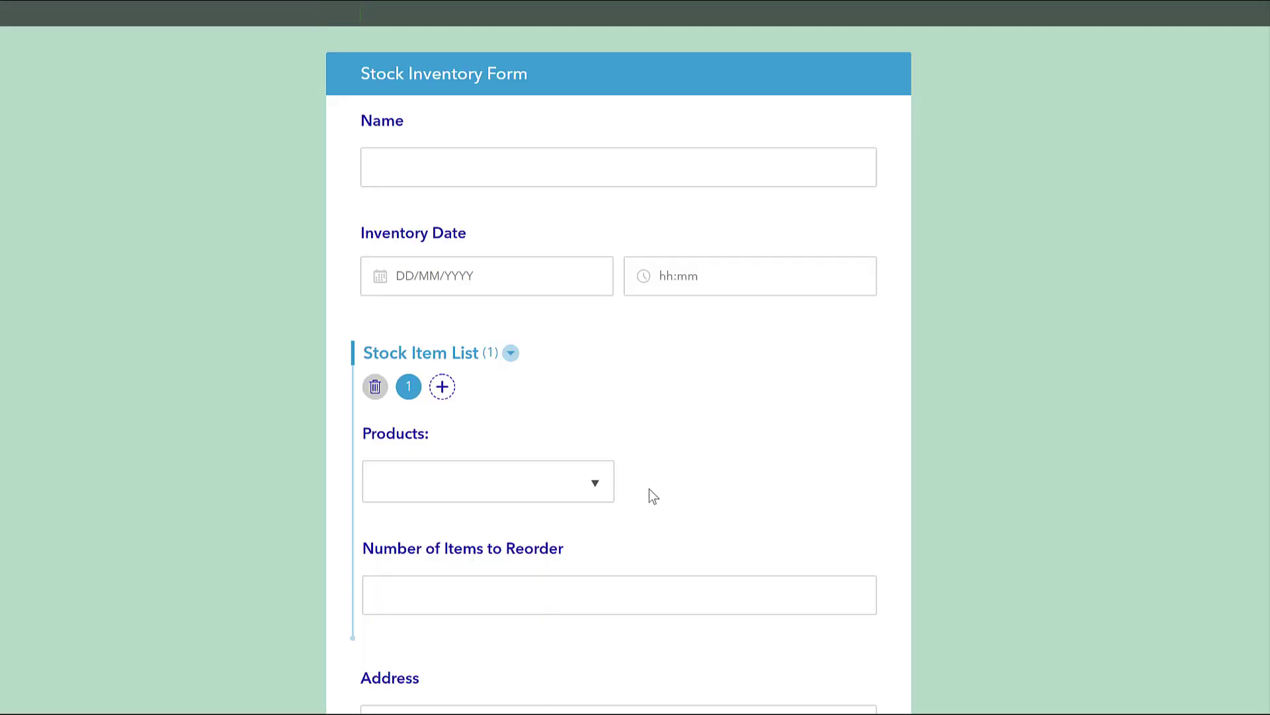
left_click(595, 484)
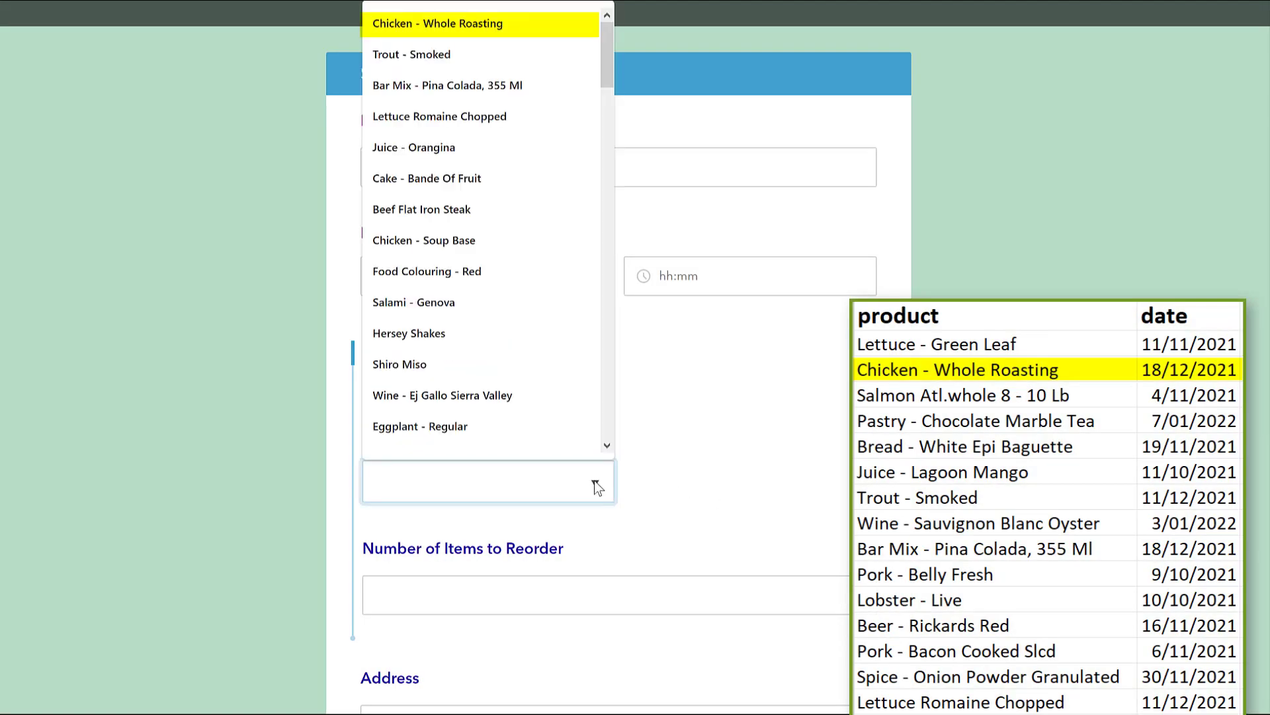